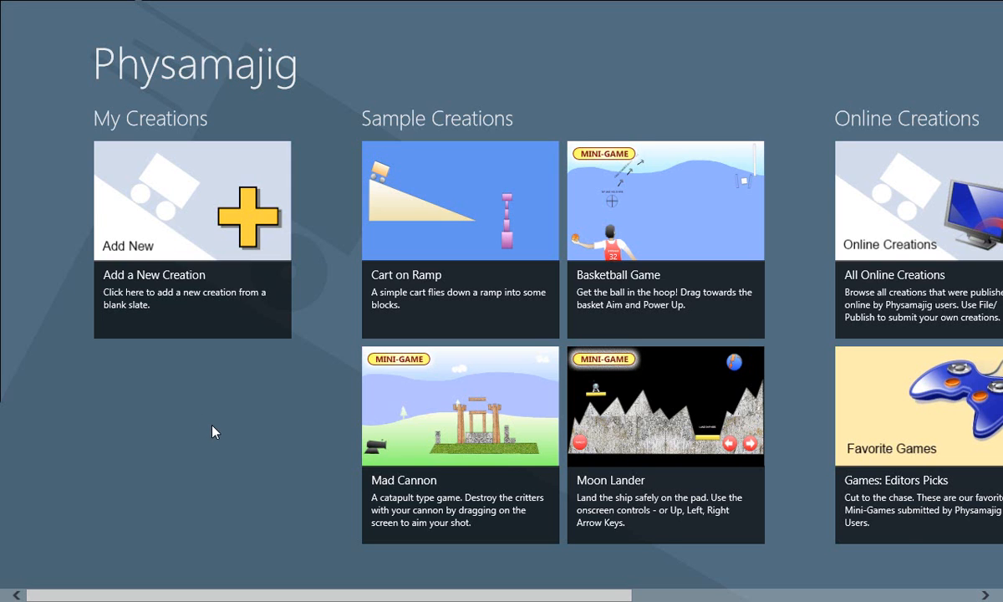
- Add a new blank creation and set up the Pen tool with a wood texture as the fill
{"action": "left_click", "coordinate": [199, 219]}
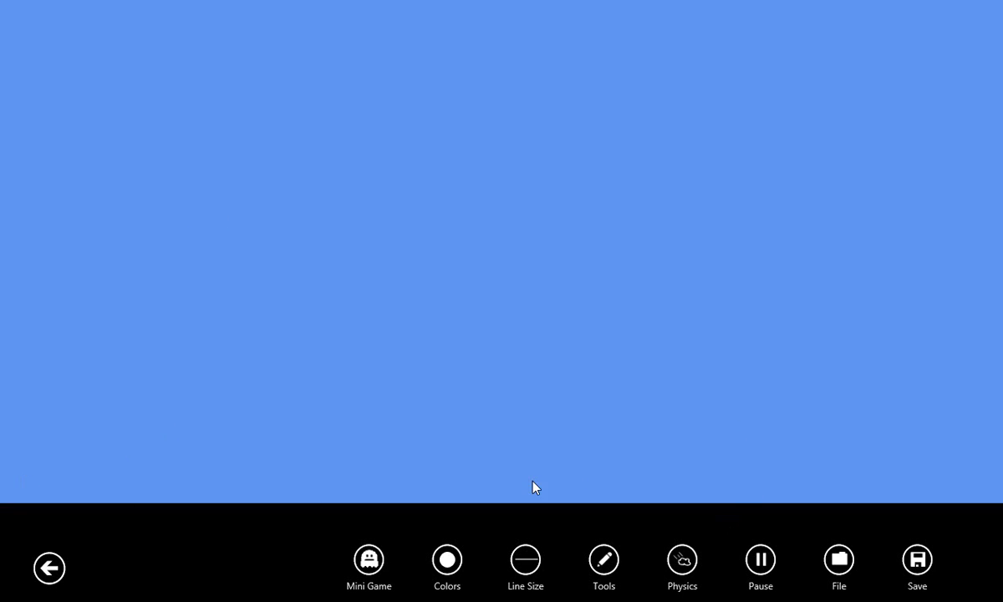
{"action": "left_click", "coordinate": [604, 557]}
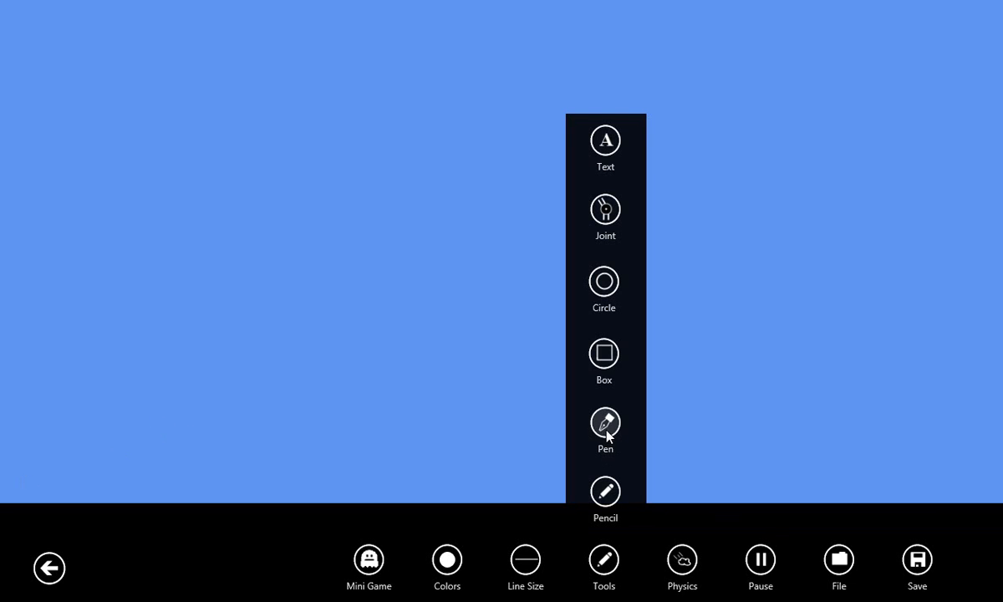
{"action": "left_click", "coordinate": [606, 423]}
{"action": "left_click", "coordinate": [449, 559]}
{"action": "left_click", "coordinate": [448, 488]}
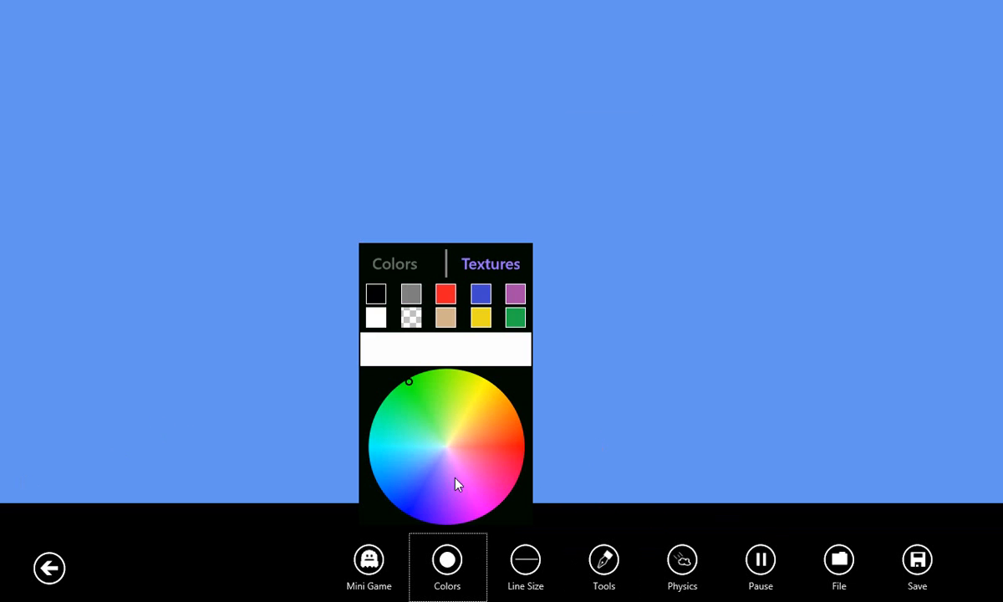
{"action": "left_click", "coordinate": [490, 266]}
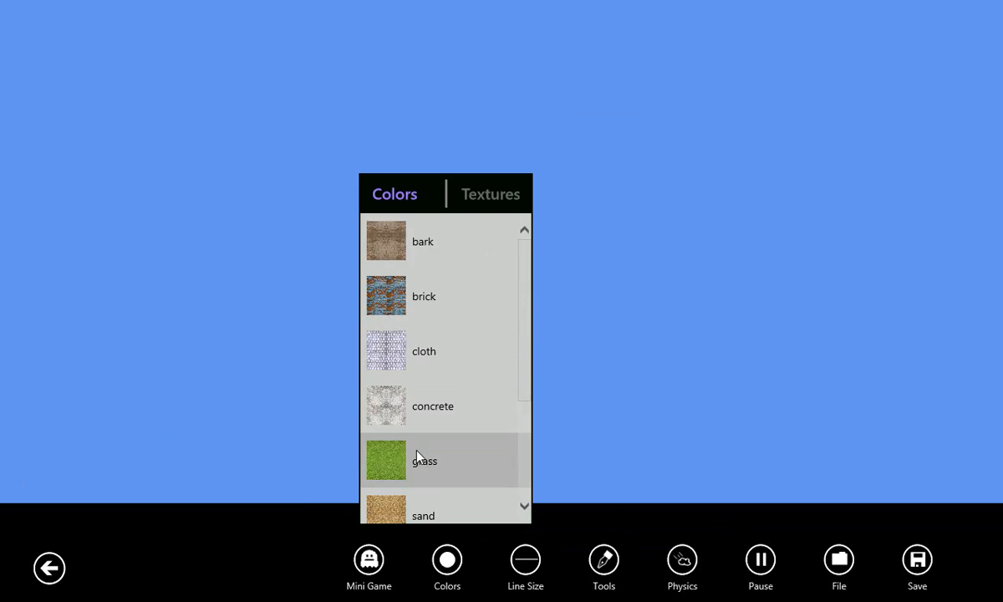
{"action": "scroll", "coordinate": [416, 439], "scroll_direction": "down", "scroll_amount": 3}
{"action": "left_click", "coordinate": [414, 489]}
- Draw a wooden trapezoid with a wide bottom edge on the ground at the canvas's lower-left corner as the catapult base
{"action": "left_click", "coordinate": [17, 496]}
{"action": "left_click", "coordinate": [144, 497]}
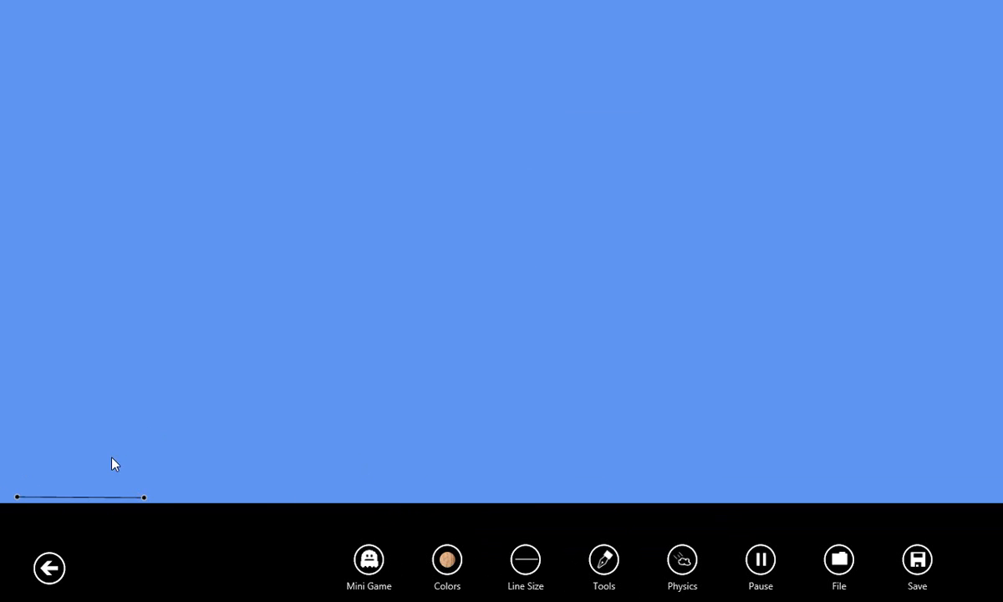
{"action": "left_click", "coordinate": [107, 440]}
{"action": "left_click", "coordinate": [37, 440]}
{"action": "left_click", "coordinate": [17, 497]}
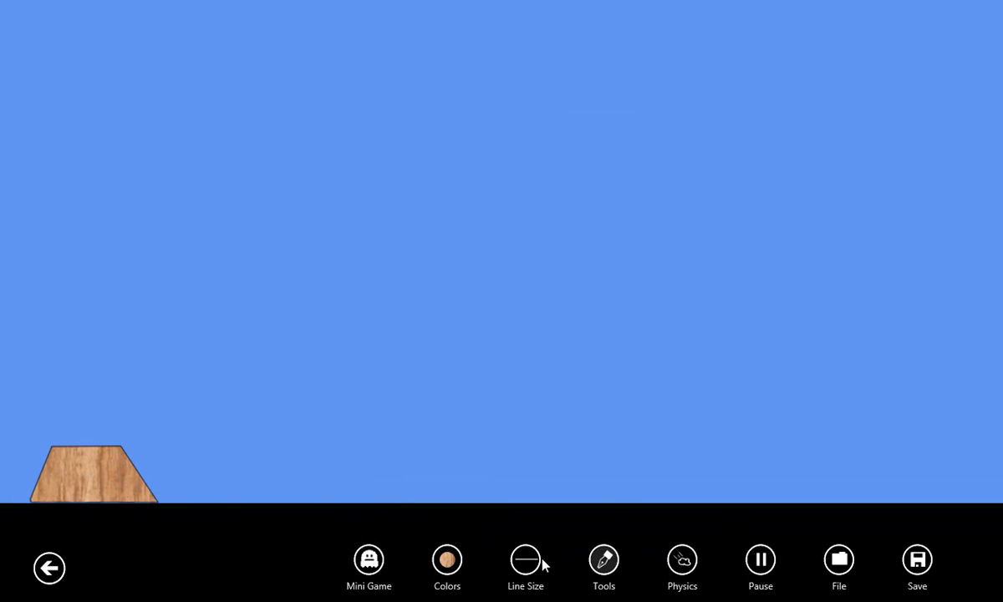
- Make the trapezoid base a Platform object, and set the physics type for new shapes back to Free
{"action": "left_click", "coordinate": [99, 482]}
{"action": "left_click", "coordinate": [683, 564]}
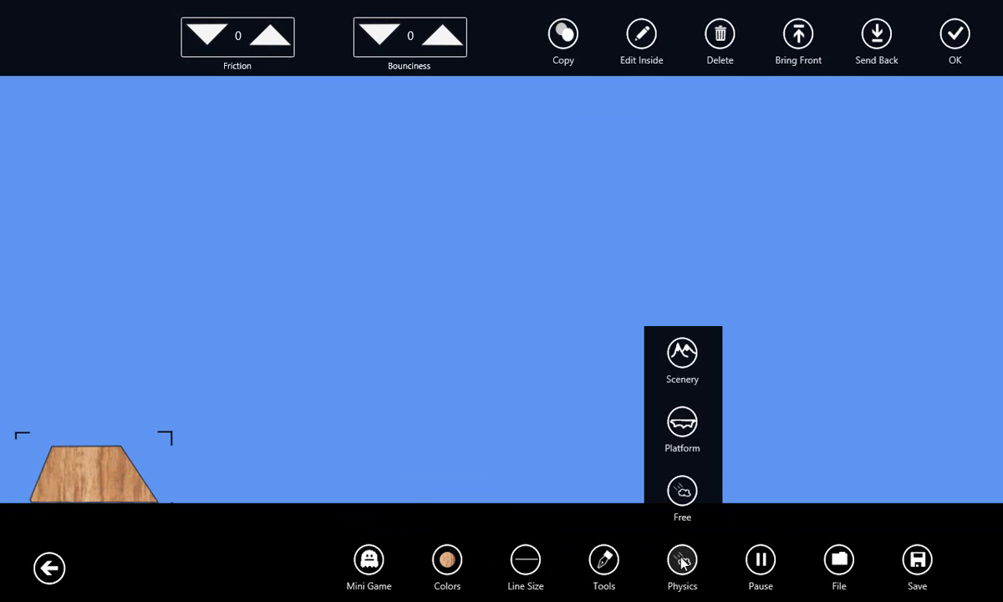
{"action": "left_click", "coordinate": [682, 421]}
{"action": "left_click", "coordinate": [685, 440]}
{"action": "left_click", "coordinate": [682, 560]}
{"action": "left_click", "coordinate": [682, 491]}
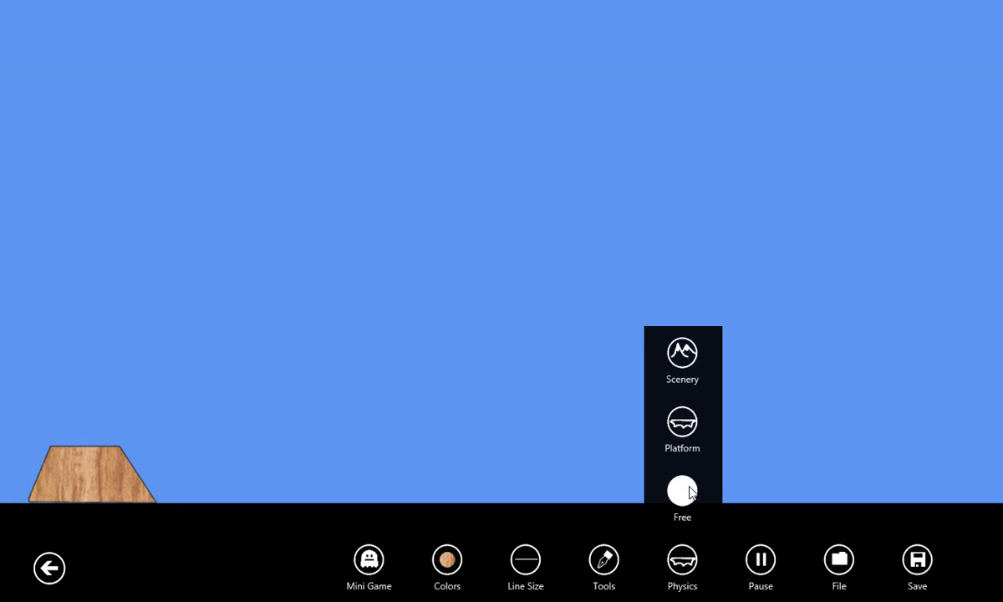
- Draw a tall, thin catapult arm with a rounded foot and a hooked, cup-like head standing above the base
{"action": "left_click", "coordinate": [70, 427]}
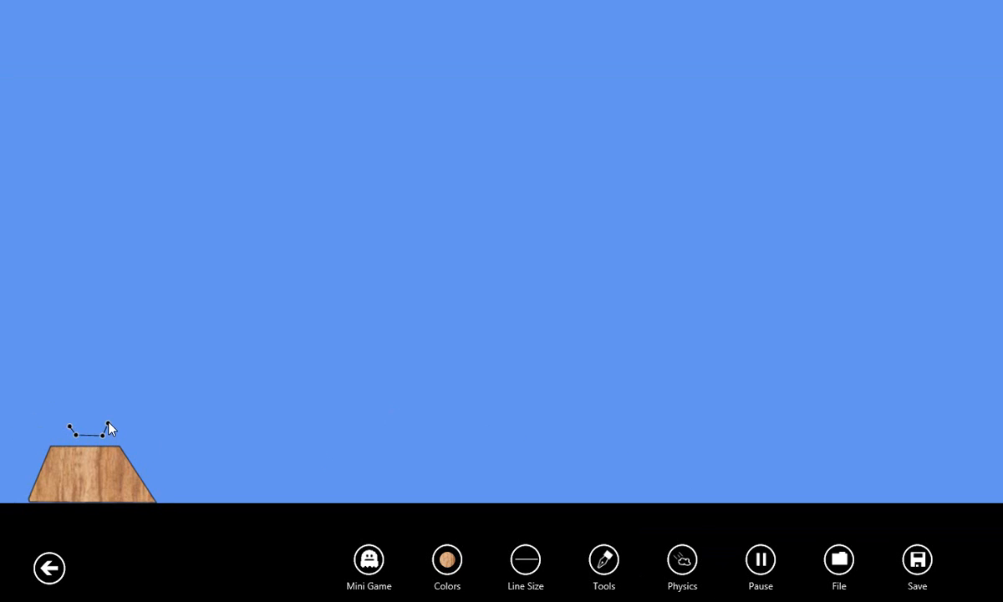
{"action": "left_click", "coordinate": [96, 298]}
{"action": "left_click", "coordinate": [77, 254]}
{"action": "left_click", "coordinate": [87, 380]}
{"action": "left_click", "coordinate": [71, 406]}
{"action": "left_click", "coordinate": [69, 426]}
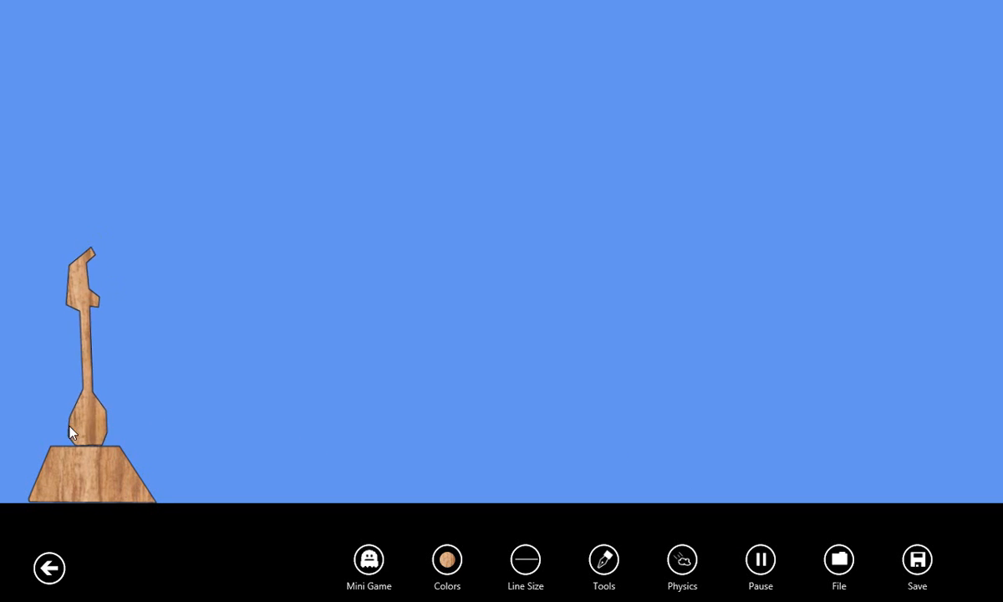
- Pause the simulation, lower the arm's foot into the base, and connect the arm to the base with a joint
{"action": "left_click", "coordinate": [761, 558]}
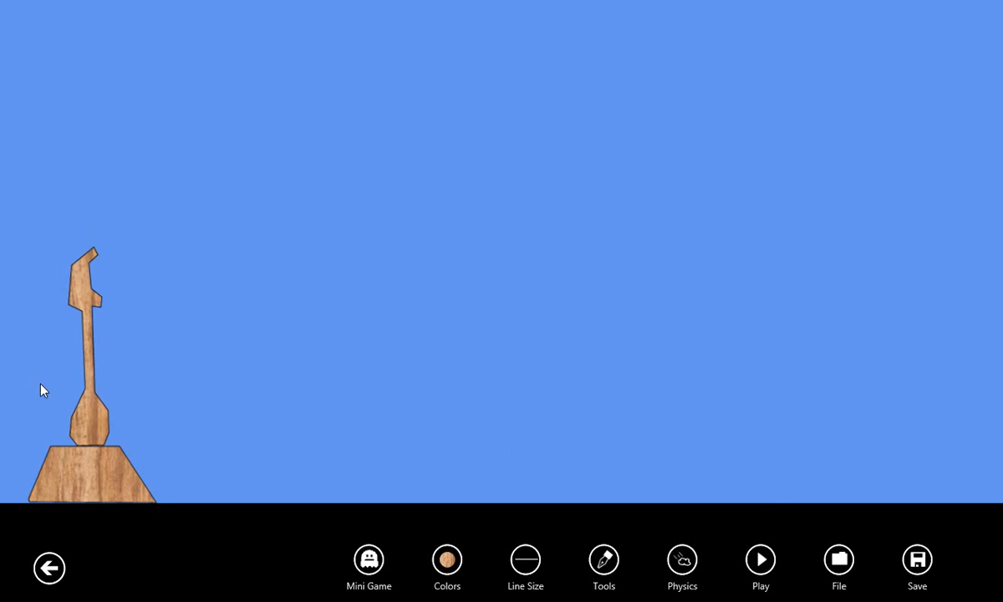
{"action": "mouse_move", "coordinate": [82, 432]}
{"action": "left_mouse_down"}
{"action": "mouse_move", "coordinate": [83, 455]}
{"action": "mouse_move", "coordinate": [82, 446]}
{"action": "left_mouse_up"}
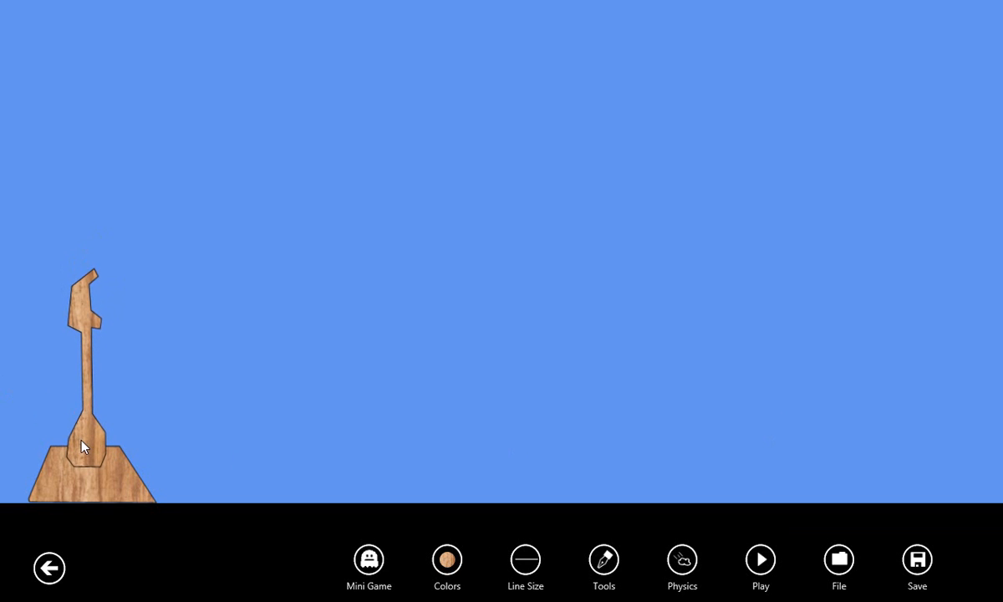
{"action": "left_click", "coordinate": [596, 574]}
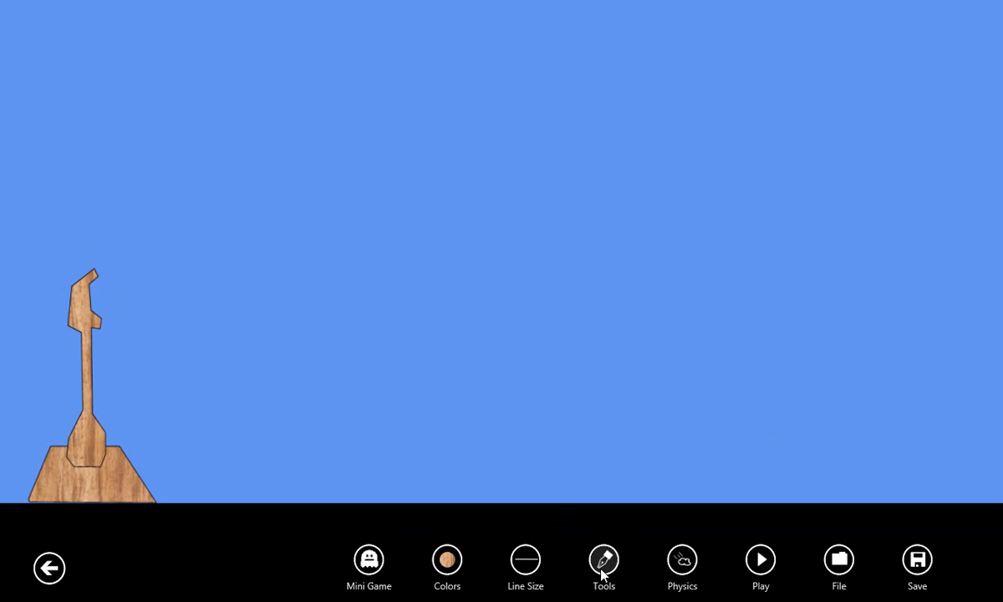
{"action": "left_click", "coordinate": [610, 212]}
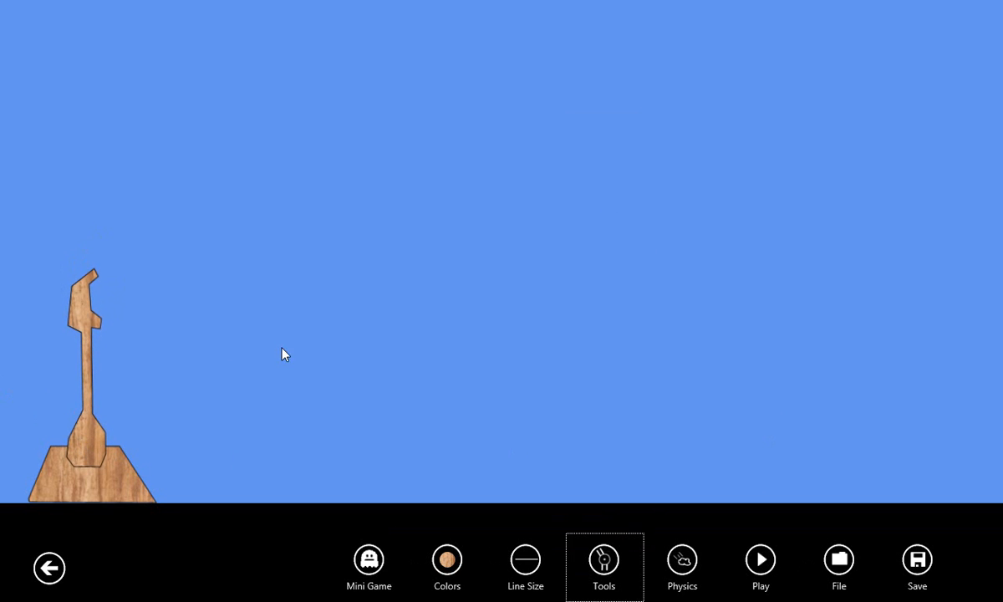
{"action": "left_click", "coordinate": [89, 443]}
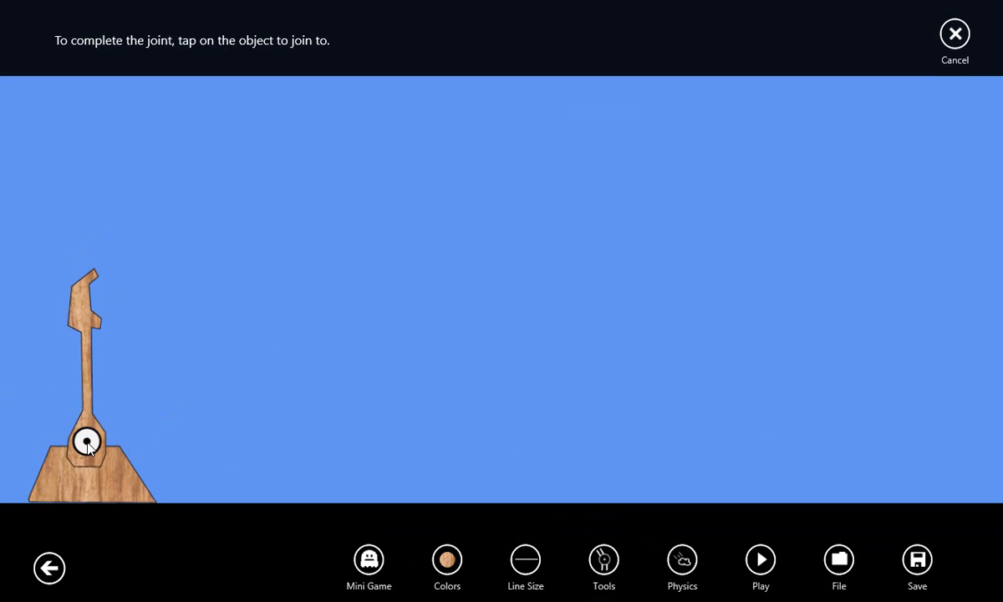
{"action": "left_click", "coordinate": [93, 490]}
- Draw a small circle with a grey stone-like texture fill beside the cup of the catapult arm as the ball
{"action": "left_click", "coordinate": [448, 579]}
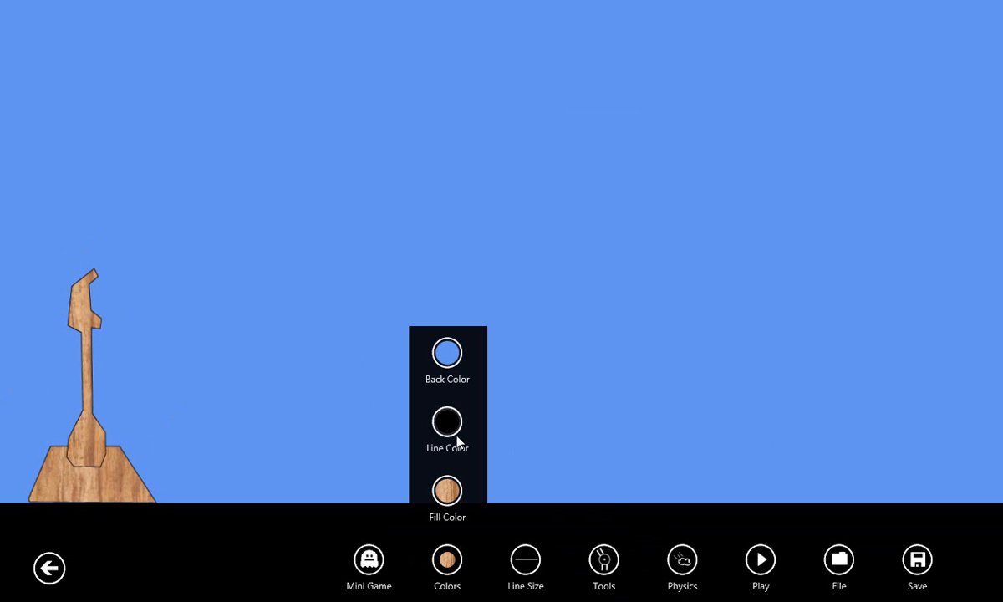
{"action": "left_click", "coordinate": [603, 561]}
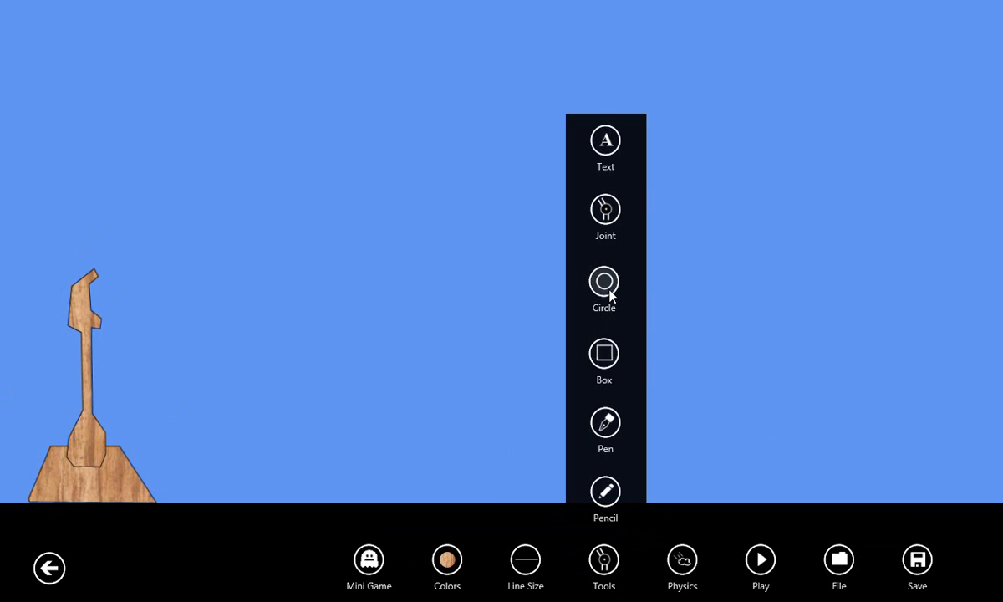
{"action": "left_click", "coordinate": [604, 283]}
{"action": "left_click", "coordinate": [447, 561]}
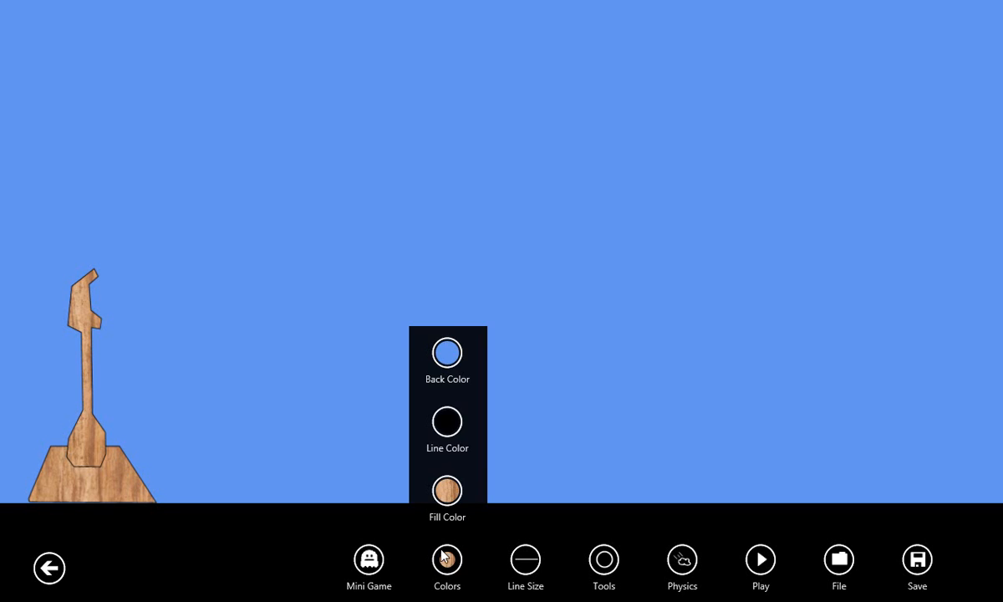
{"action": "left_click", "coordinate": [444, 491]}
{"action": "left_click", "coordinate": [432, 226]}
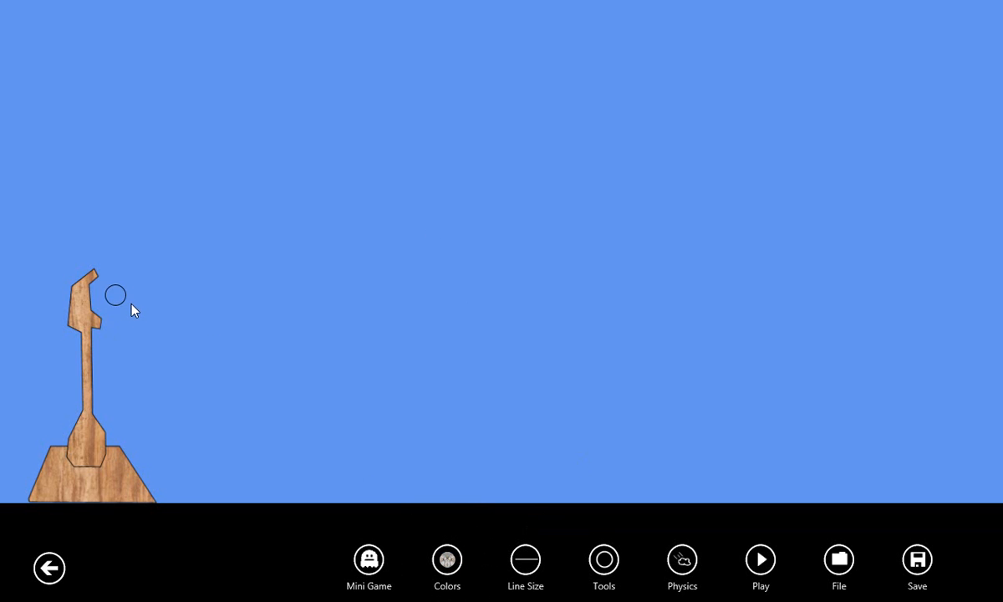
{"action": "left_click_drag", "start_coordinate": [134, 307], "coordinate": [130, 307]}
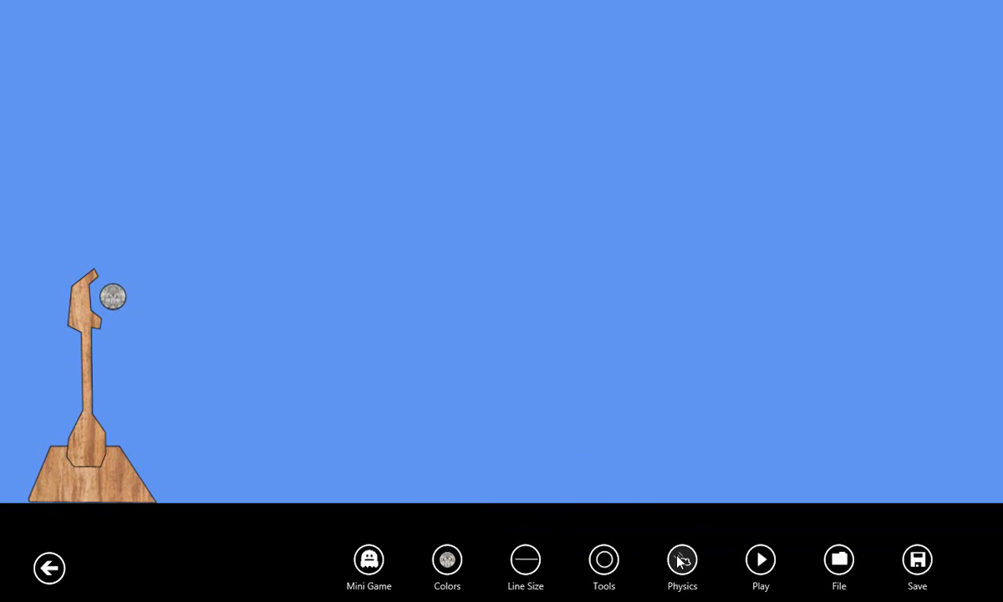
- Add a joint at the ball's center that attaches it to the head of the catapult arm
{"action": "left_click", "coordinate": [603, 558]}
{"action": "left_click", "coordinate": [605, 209]}
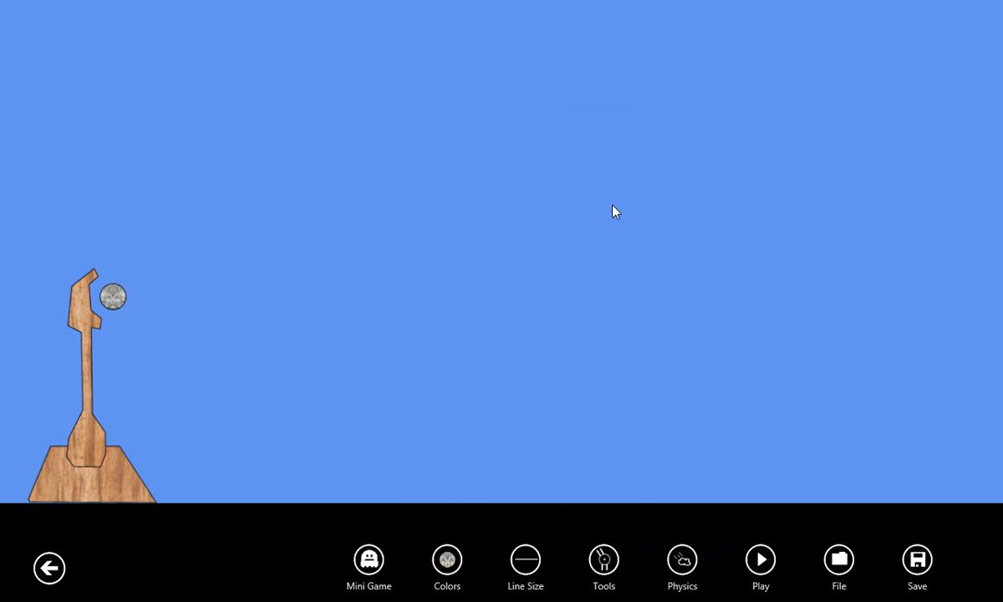
{"action": "left_click", "coordinate": [114, 299]}
{"action": "left_click", "coordinate": [82, 303]}
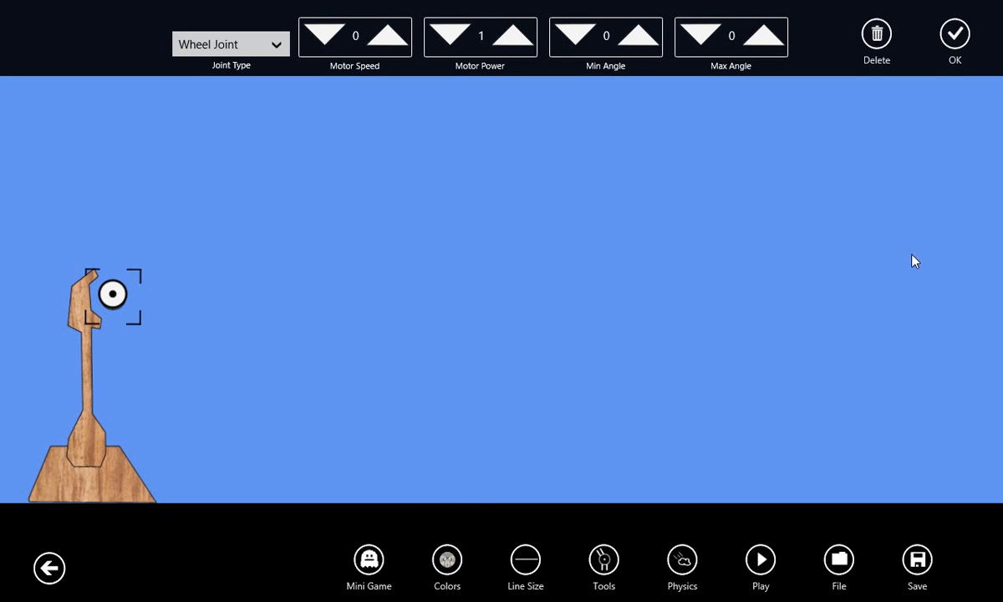
{"action": "left_click", "coordinate": [958, 35]}
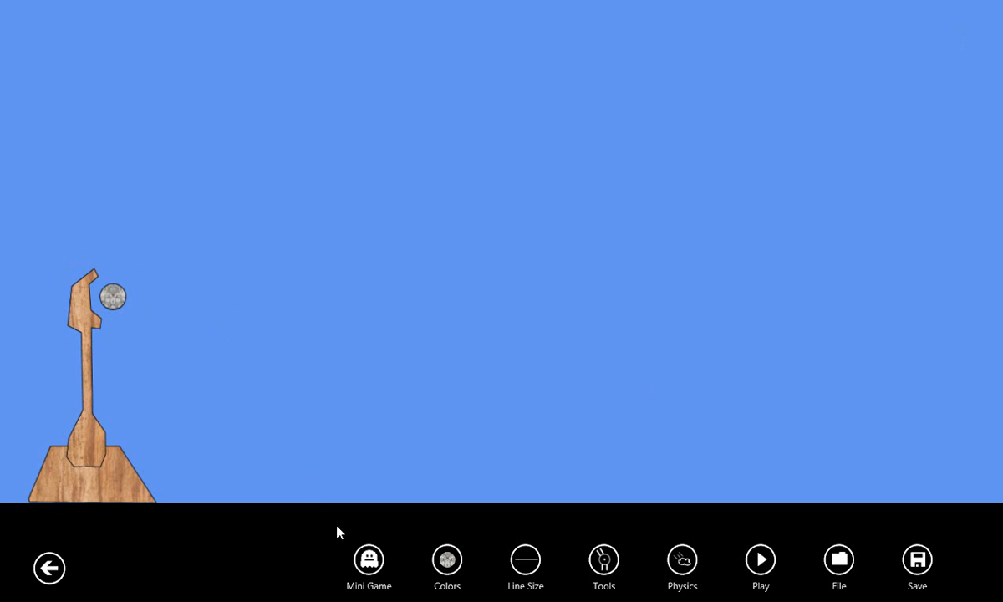
- Add a Launching Gesture trigger to the mini game, with the main game canvas as the area the player drags on
{"action": "left_click", "coordinate": [376, 570]}
{"action": "left_click", "coordinate": [369, 491]}
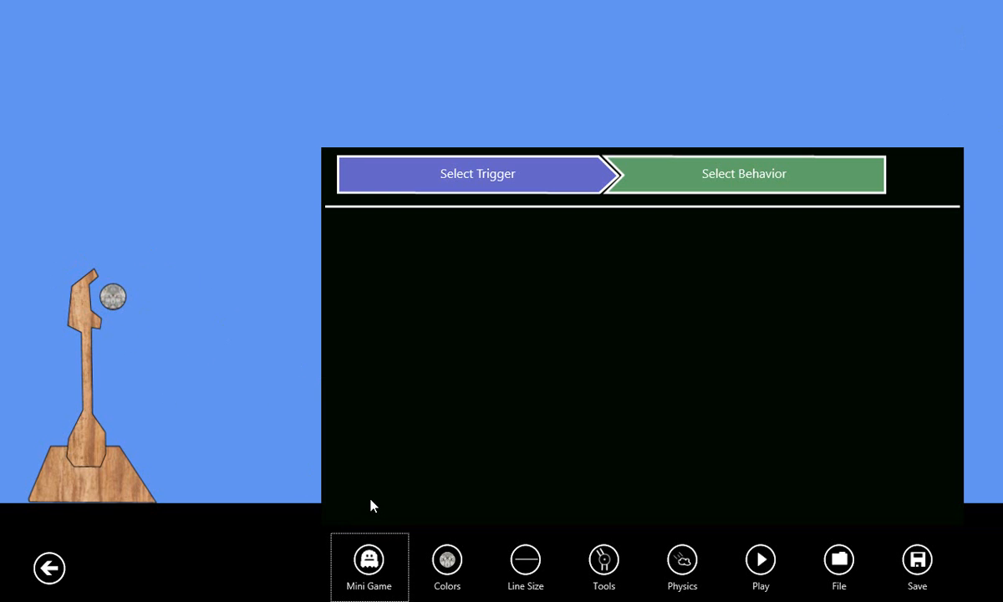
{"action": "left_click", "coordinate": [446, 190]}
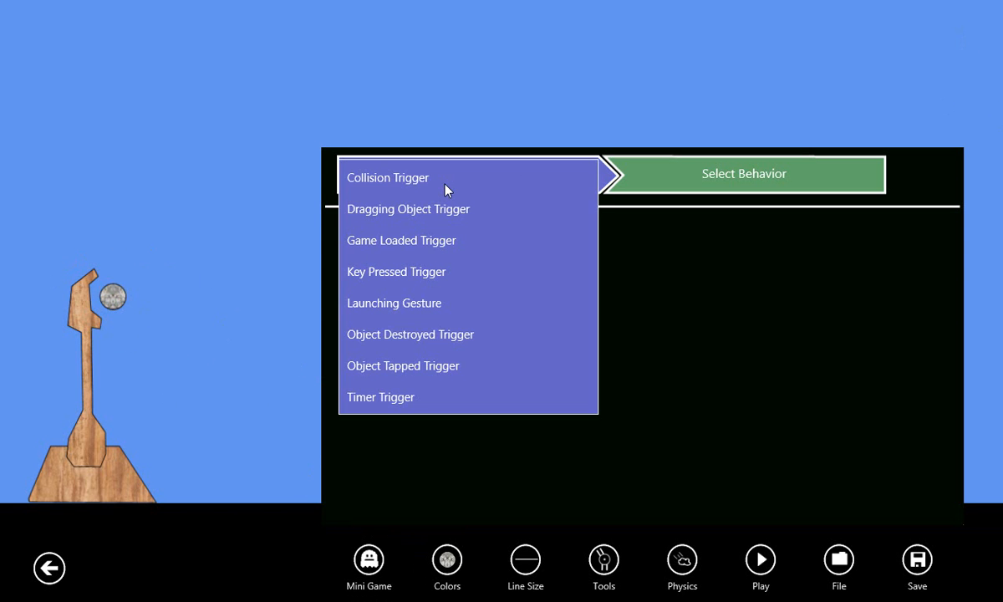
{"action": "left_click", "coordinate": [408, 311]}
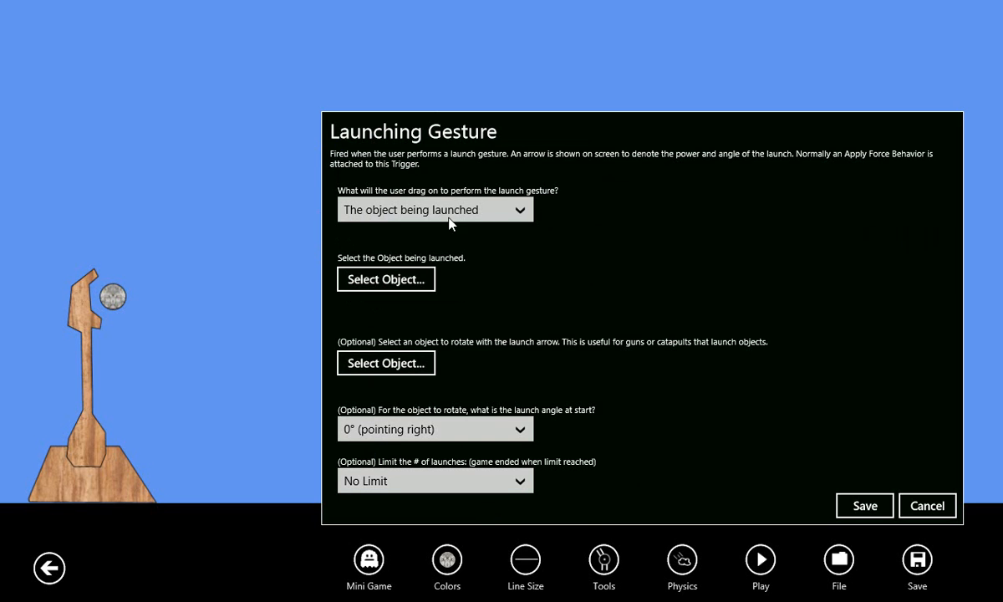
{"action": "left_click", "coordinate": [387, 213]}
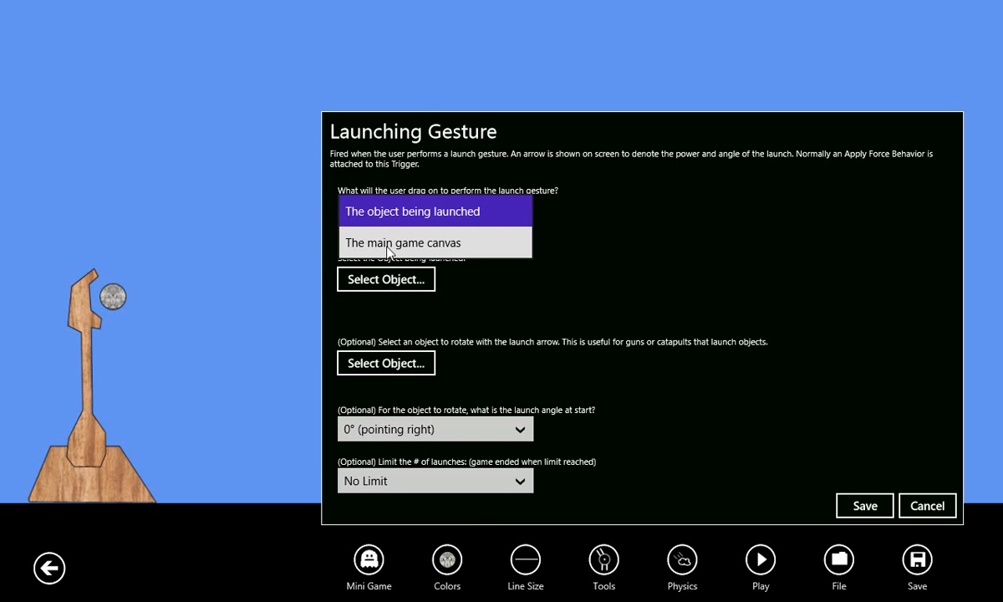
{"action": "left_click", "coordinate": [388, 244]}
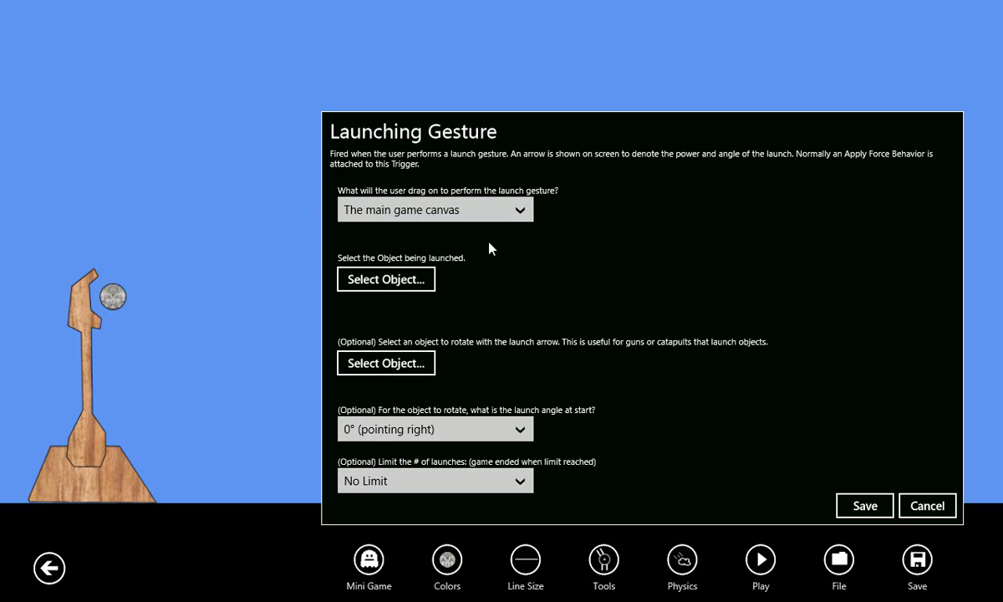
- Choose the ball as the object being launched and the catapult arm as the object rotating with the launch arrow
{"action": "left_click", "coordinate": [393, 282]}
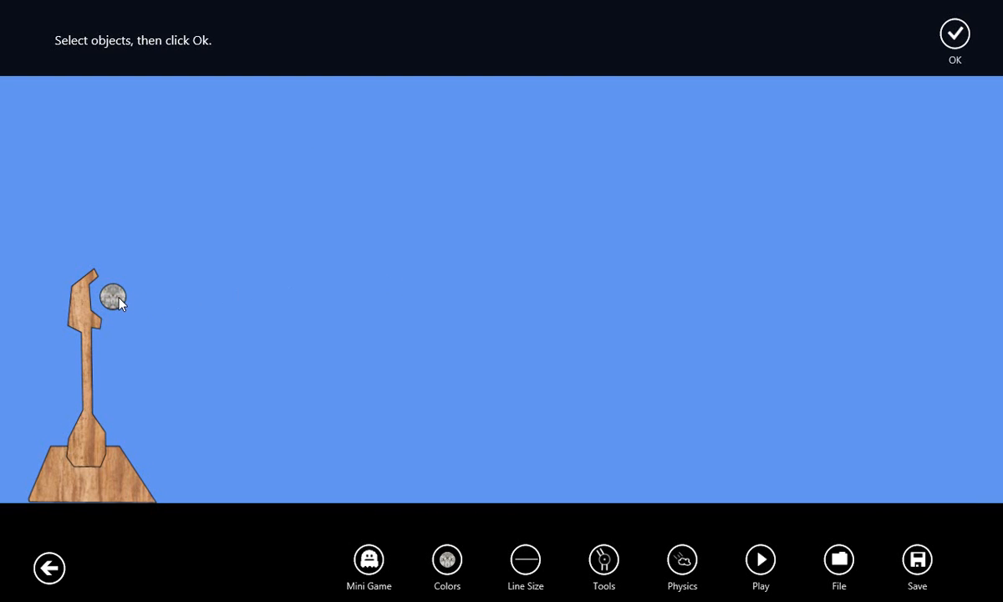
{"action": "left_click", "coordinate": [957, 42]}
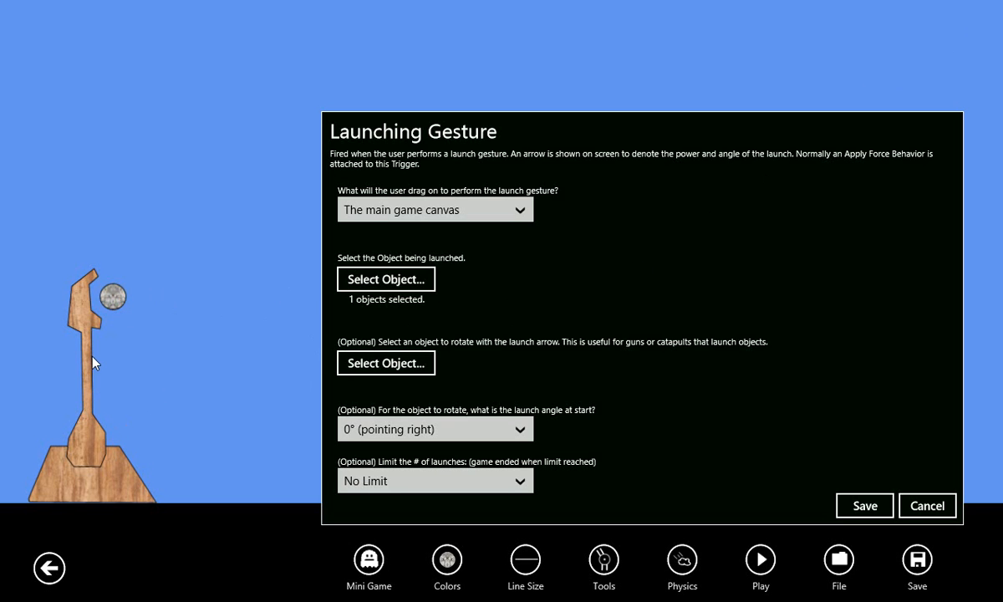
{"action": "left_click", "coordinate": [408, 367]}
{"action": "left_click", "coordinate": [72, 313]}
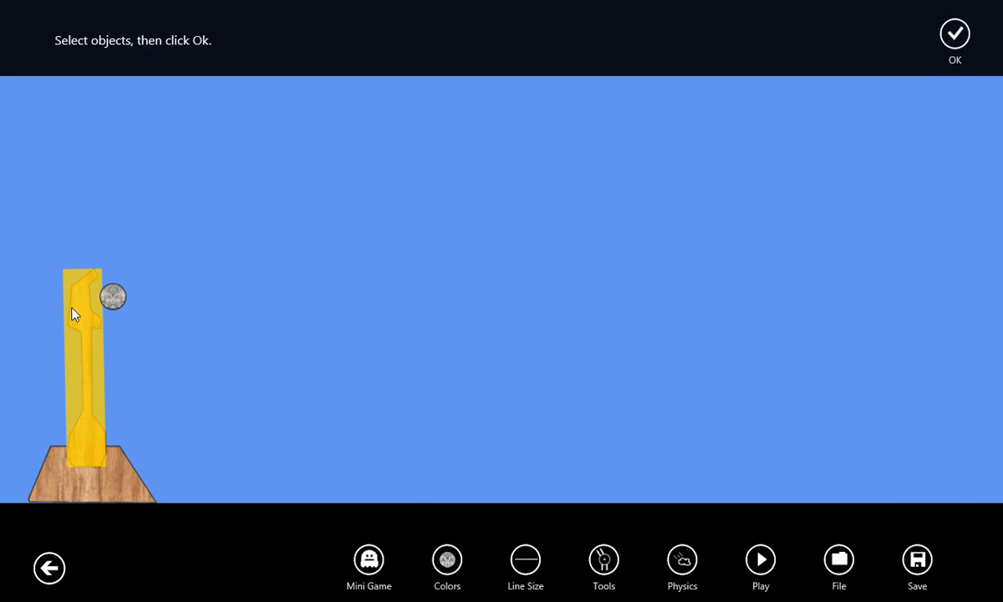
{"action": "left_click", "coordinate": [957, 36]}
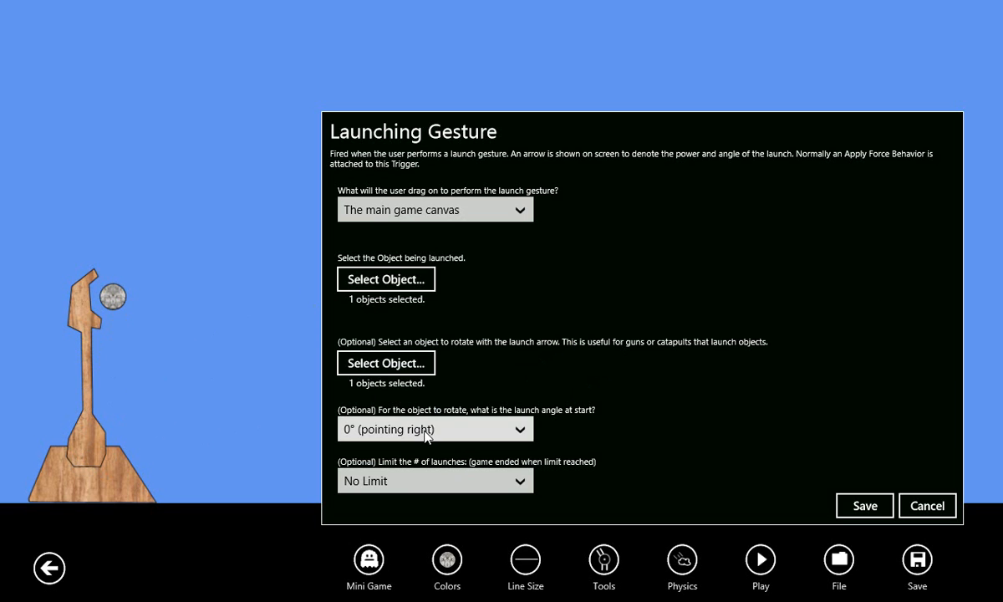
- Limit the number of launches to 5, show the remaining launches on screen, and save the trigger
{"action": "left_click", "coordinate": [429, 489]}
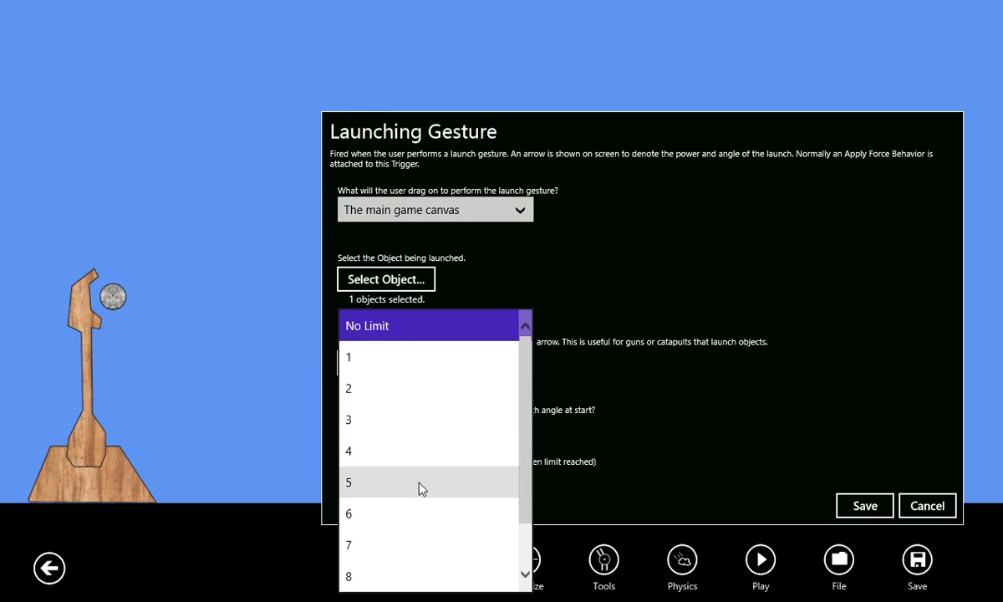
{"action": "left_click", "coordinate": [394, 489]}
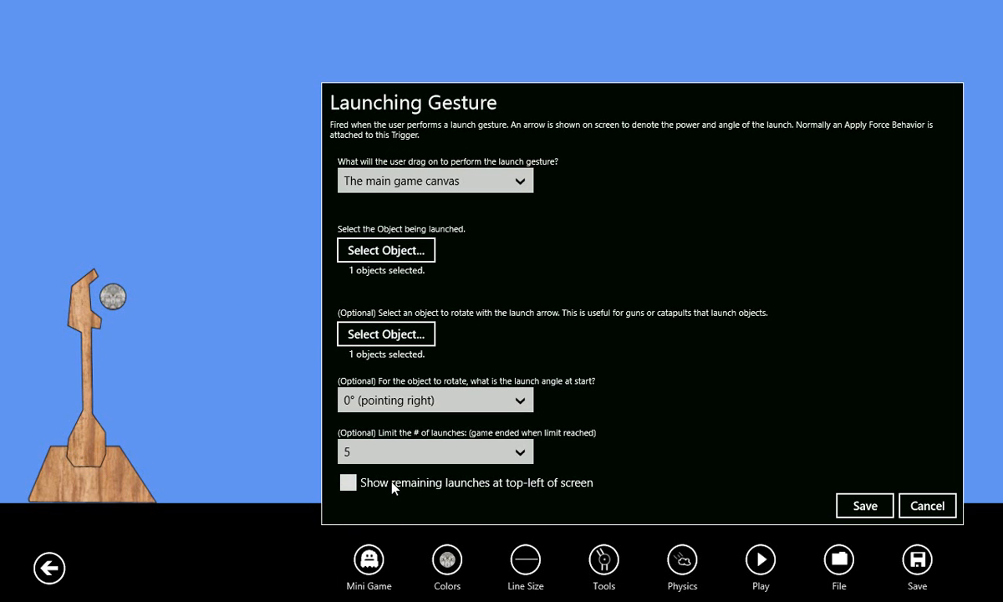
{"action": "left_click", "coordinate": [394, 489]}
{"action": "left_click", "coordinate": [866, 506]}
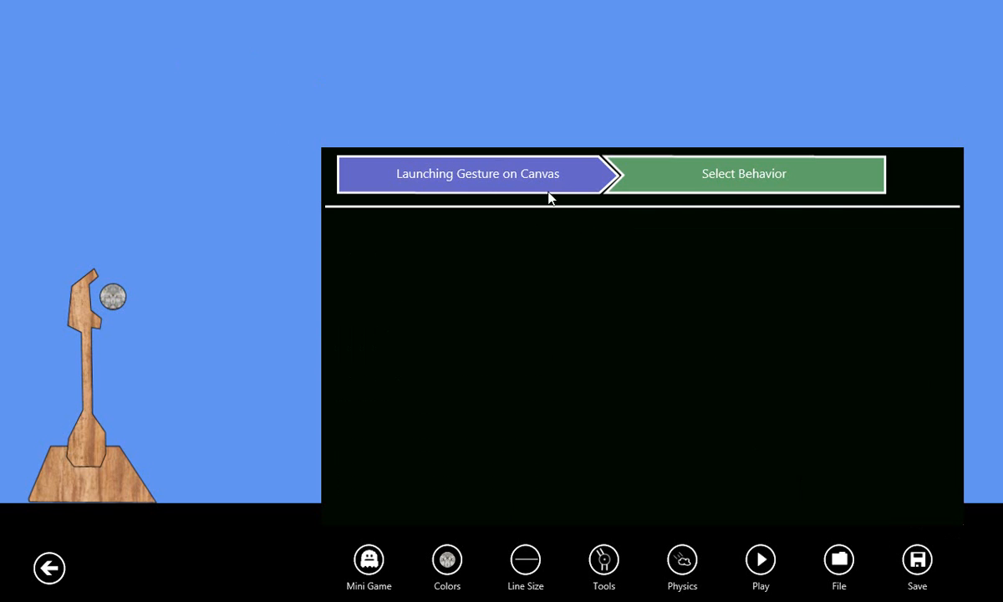
- Add an Apply Force behavior to the launching gesture, with the ball as the object that receives the force
{"action": "left_click", "coordinate": [740, 183]}
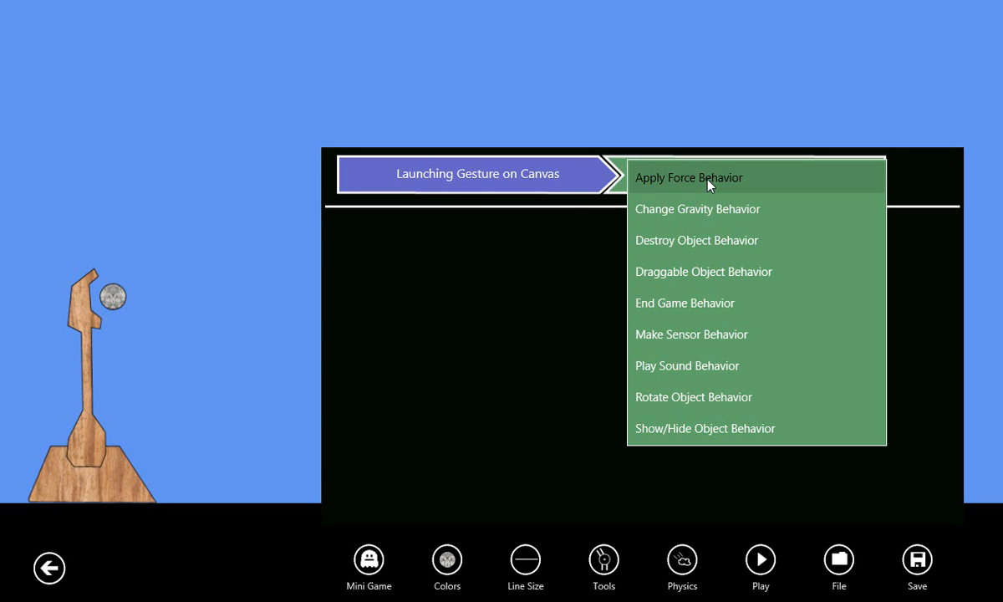
{"action": "left_click", "coordinate": [708, 180]}
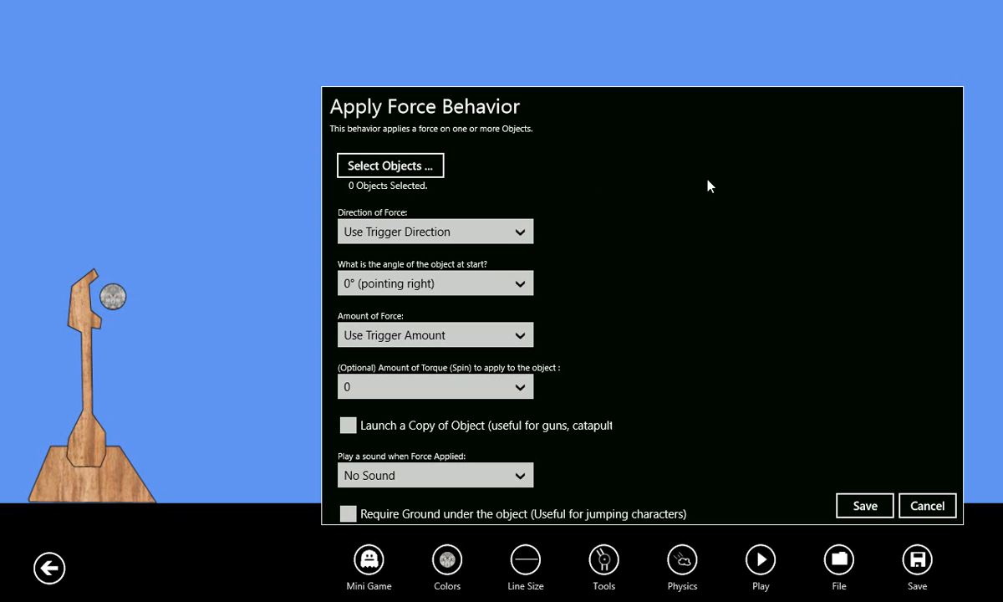
{"action": "left_click", "coordinate": [397, 171]}
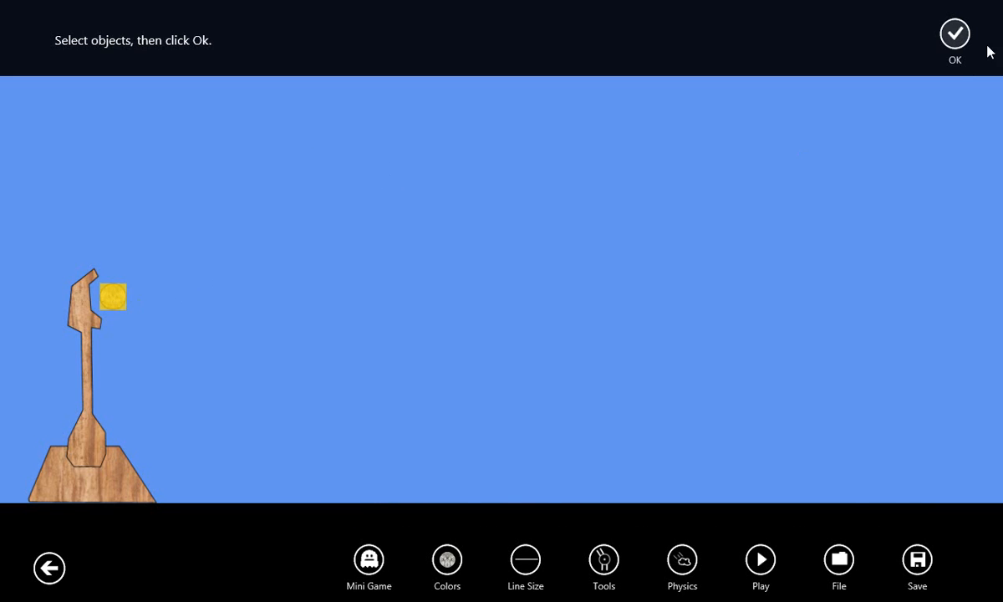
{"action": "left_click", "coordinate": [954, 38]}
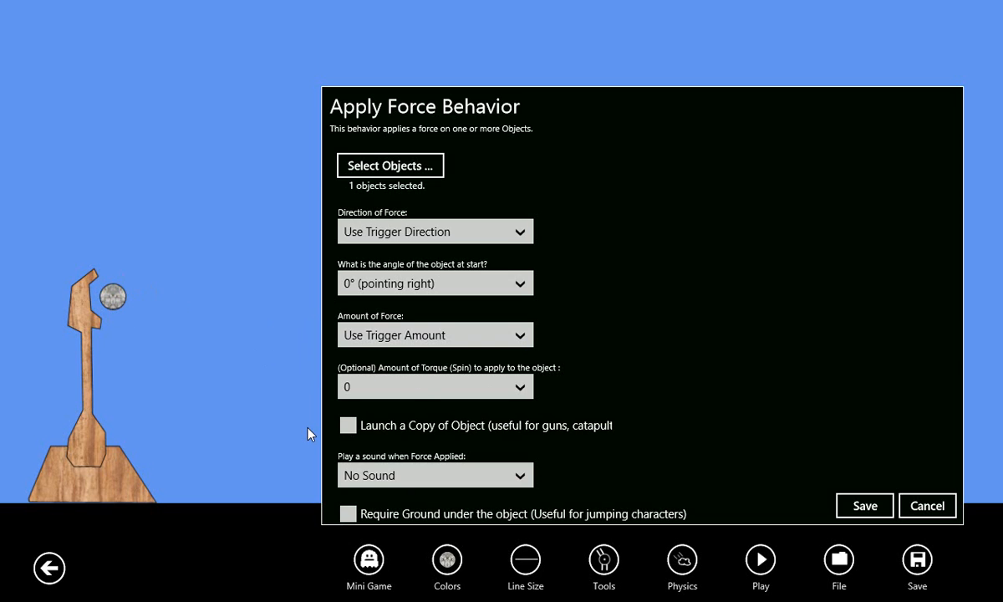
- Have the behavior launch a copy of the ball, destroy copies after 5, play the drip sound, and save it
{"action": "left_click", "coordinate": [412, 428]}
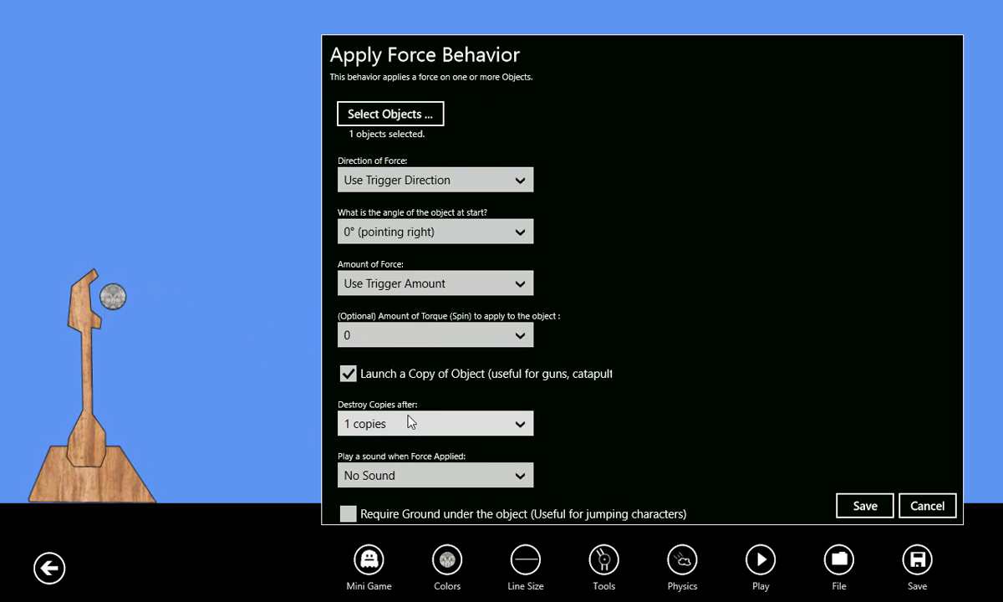
{"action": "left_click", "coordinate": [412, 421]}
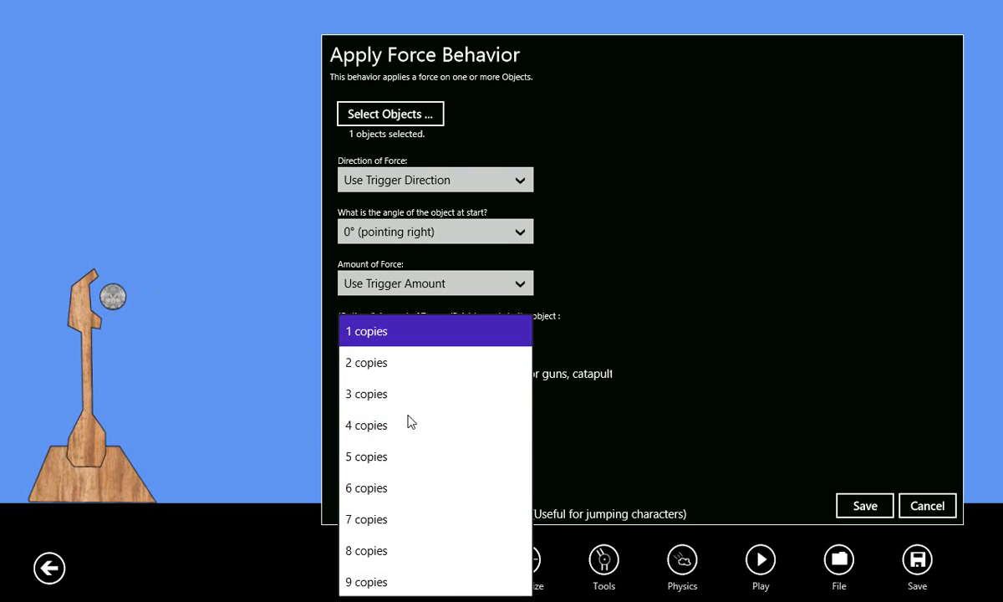
{"action": "left_click", "coordinate": [385, 462]}
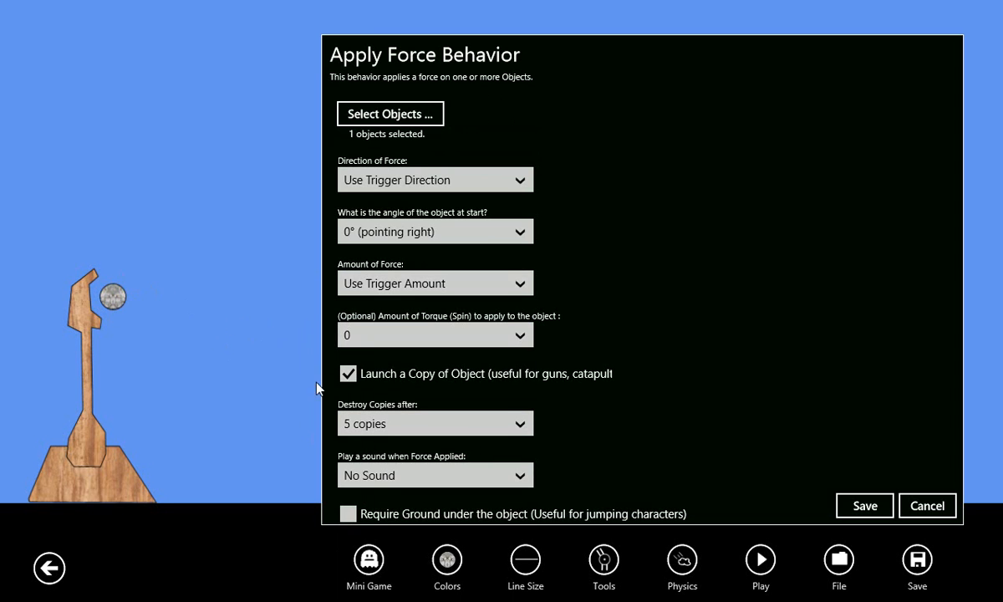
{"action": "left_click", "coordinate": [456, 480]}
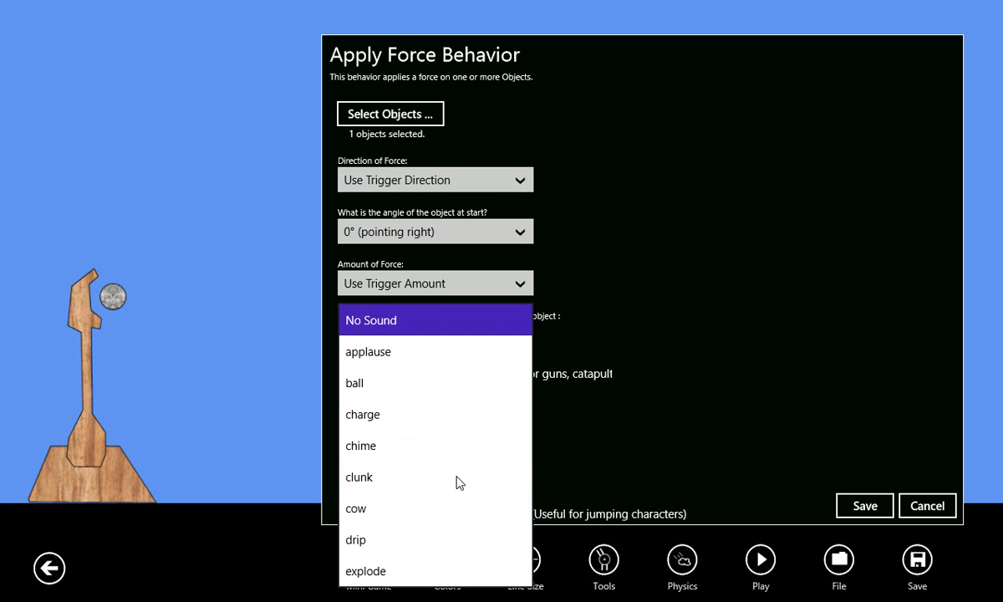
{"action": "left_click", "coordinate": [382, 542]}
{"action": "left_click", "coordinate": [866, 510]}
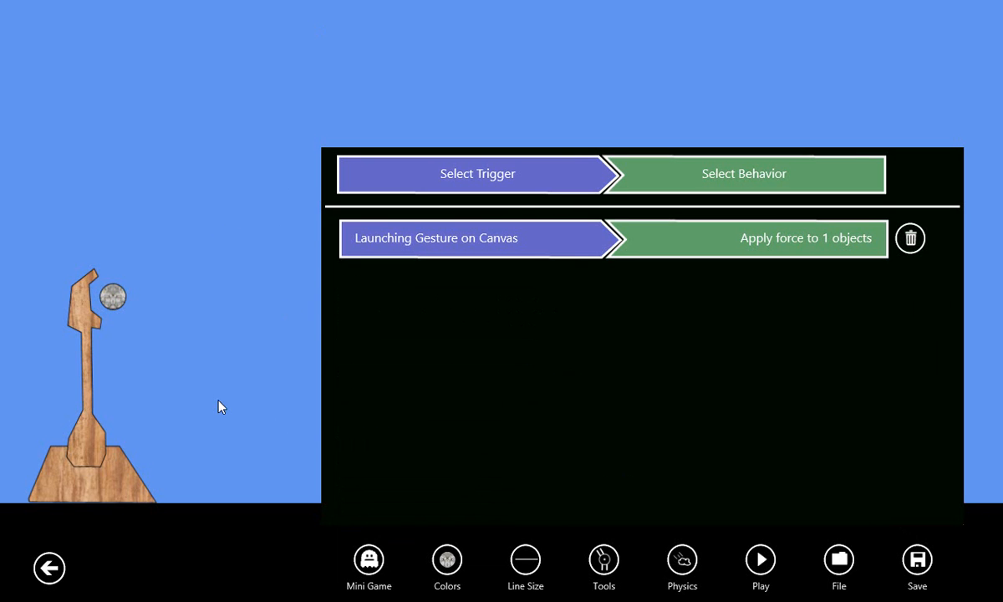
{"action": "left_click", "coordinate": [273, 432]}
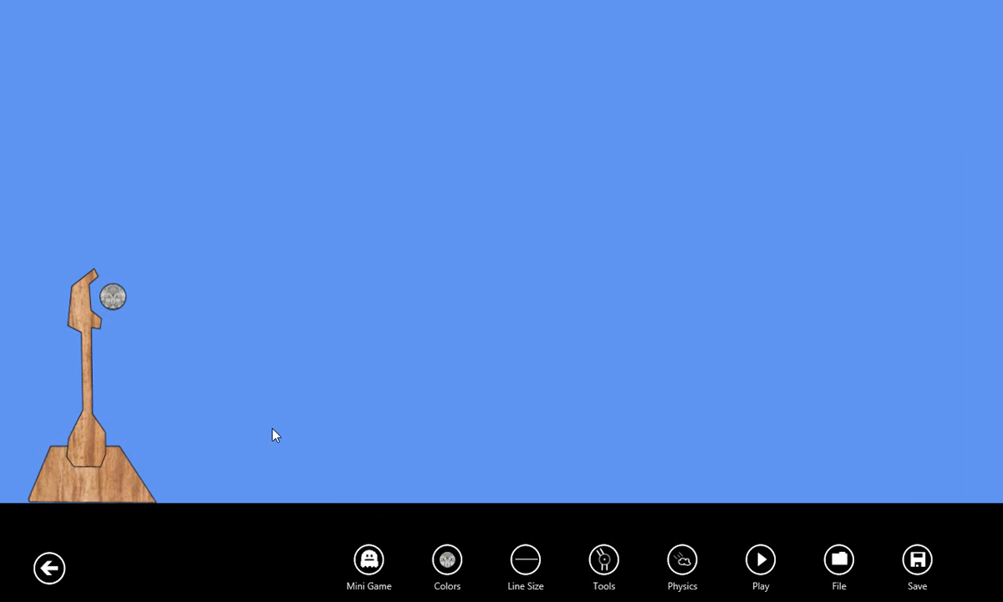
- Try to play the edited mini game
{"action": "left_click", "coordinate": [366, 558]}
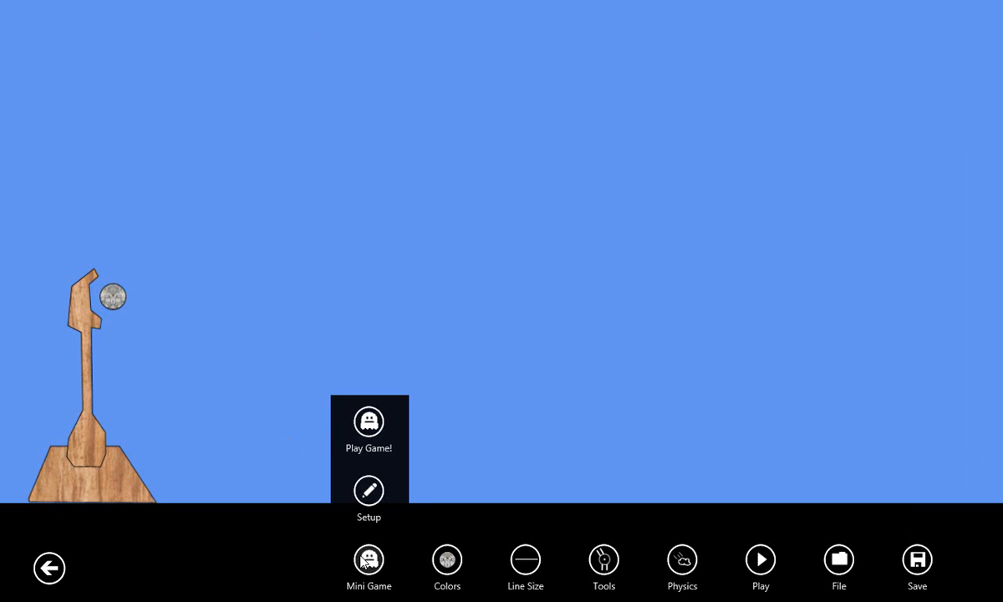
{"action": "left_click", "coordinate": [368, 423]}
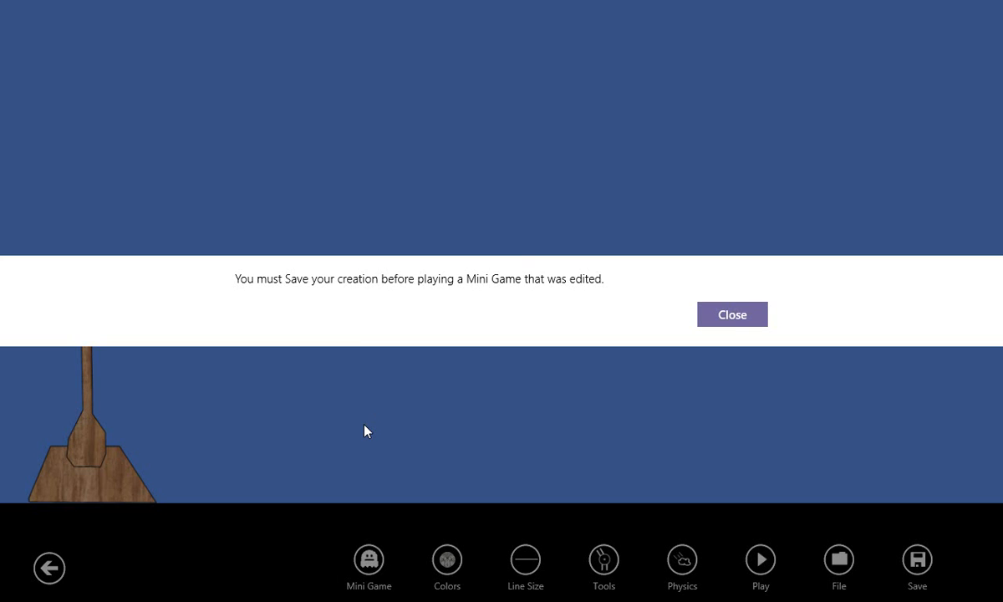
{"action": "left_click", "coordinate": [748, 320]}
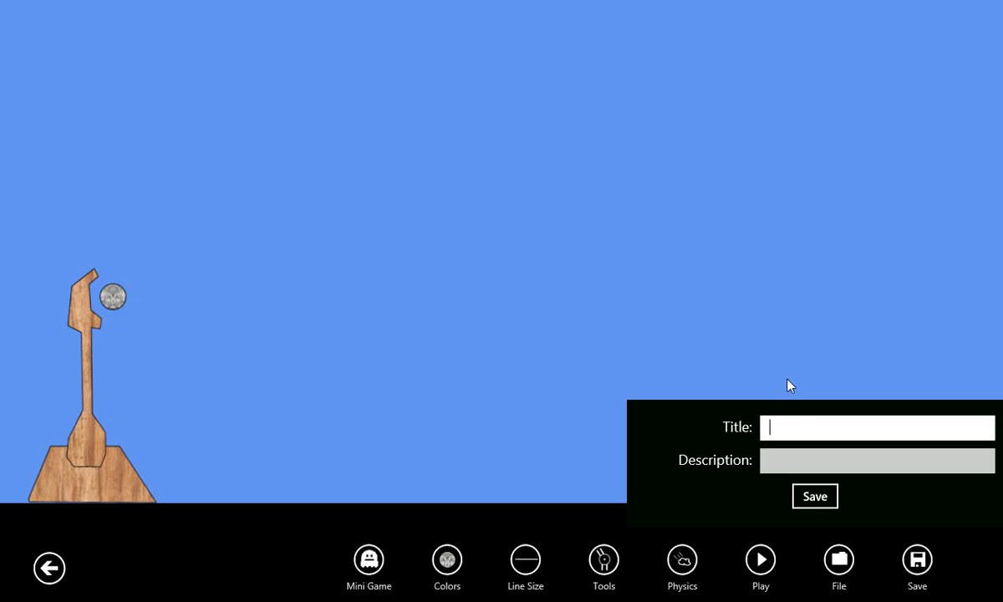
- Save the creation with the title "Catapult Launch"
{"action": "left_click", "coordinate": [801, 427]}
{"action": "type", "text": "Catapult Launch"}
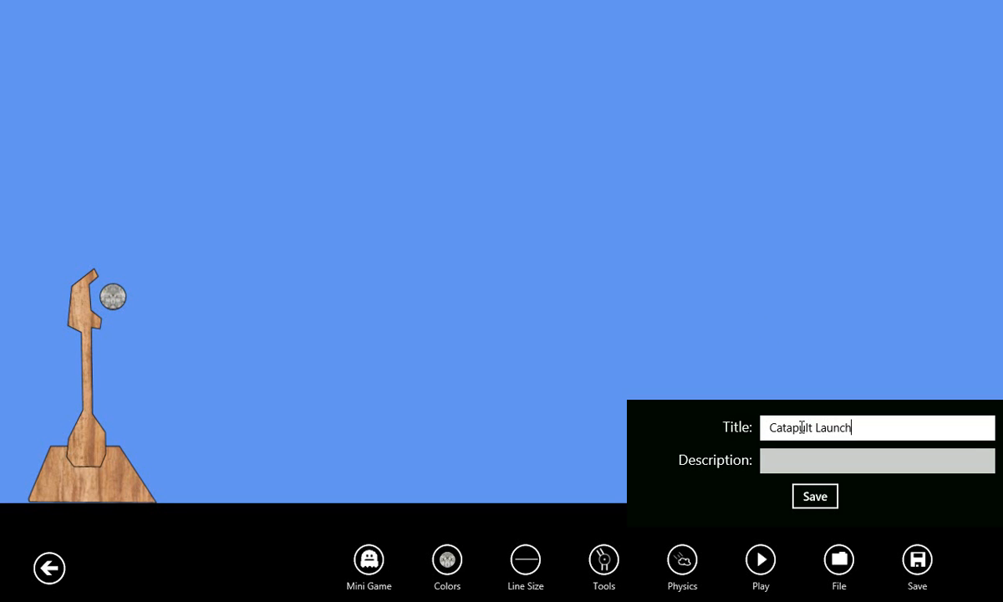
{"action": "left_click", "coordinate": [822, 499]}
- Play the mini game, launch all five balls away from the catapult, and return to editing the game
{"action": "left_click", "coordinate": [369, 558]}
{"action": "left_click", "coordinate": [364, 429]}
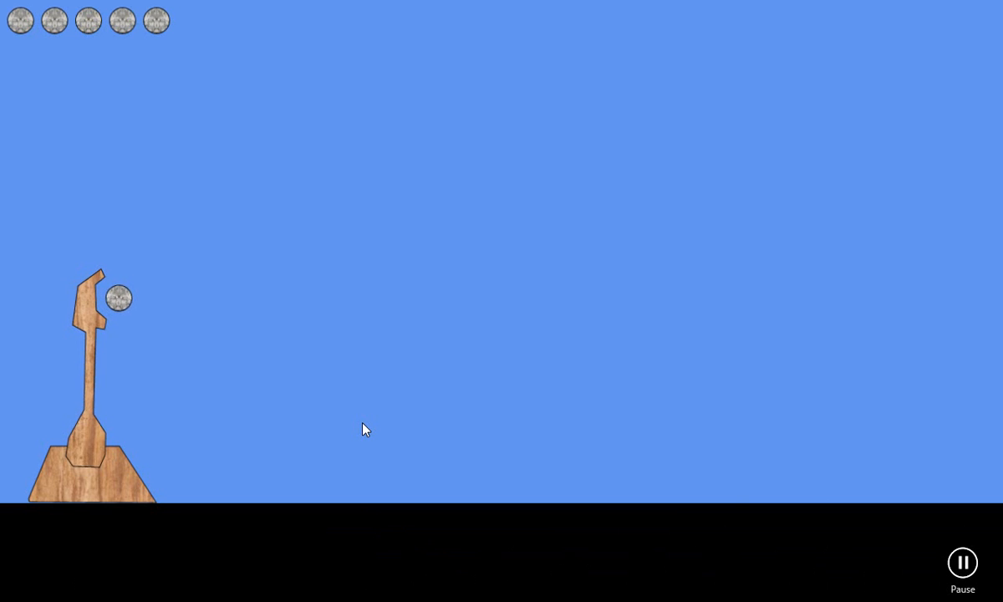
{"action": "left_click_drag", "start_coordinate": [333, 393], "coordinate": [660, 216]}
{"action": "left_click_drag", "start_coordinate": [484, 296], "coordinate": [694, 209]}
{"action": "left_click_drag", "start_coordinate": [430, 313], "coordinate": [755, 274]}
{"action": "left_click_drag", "start_coordinate": [575, 343], "coordinate": [730, 291]}
{"action": "left_click_drag", "start_coordinate": [461, 368], "coordinate": [526, 325]}
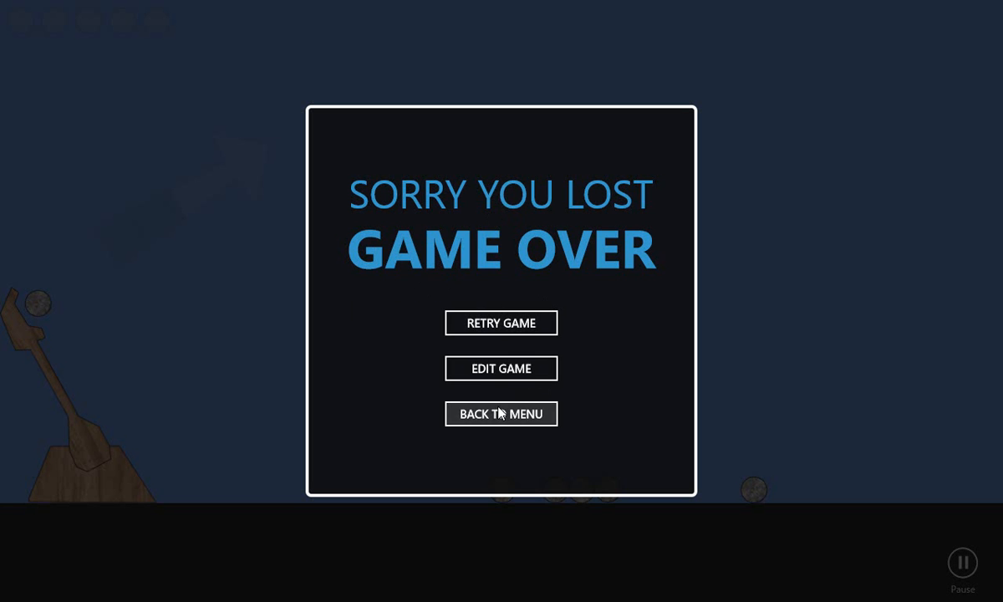
{"action": "left_click", "coordinate": [500, 371]}
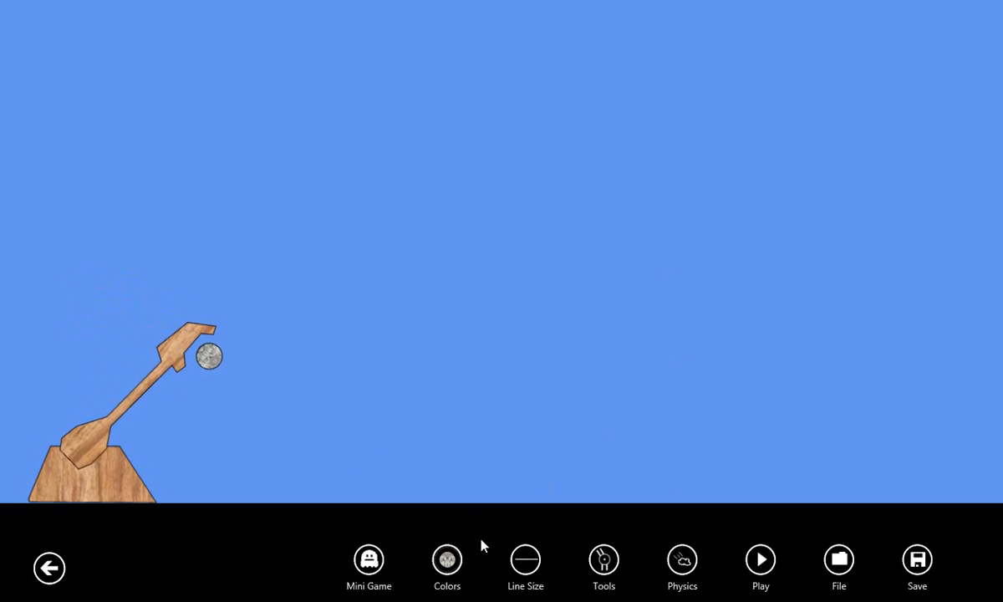
- Draw a box with the wood texture as fill, well to the right of the catapult and slightly above the ground
{"action": "left_click", "coordinate": [602, 558]}
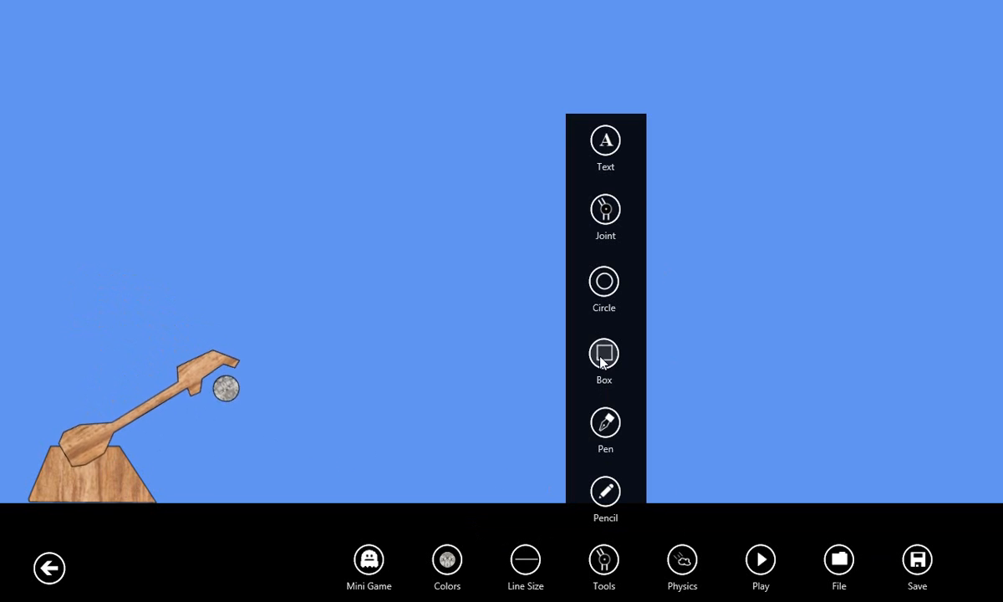
{"action": "left_click", "coordinate": [602, 359]}
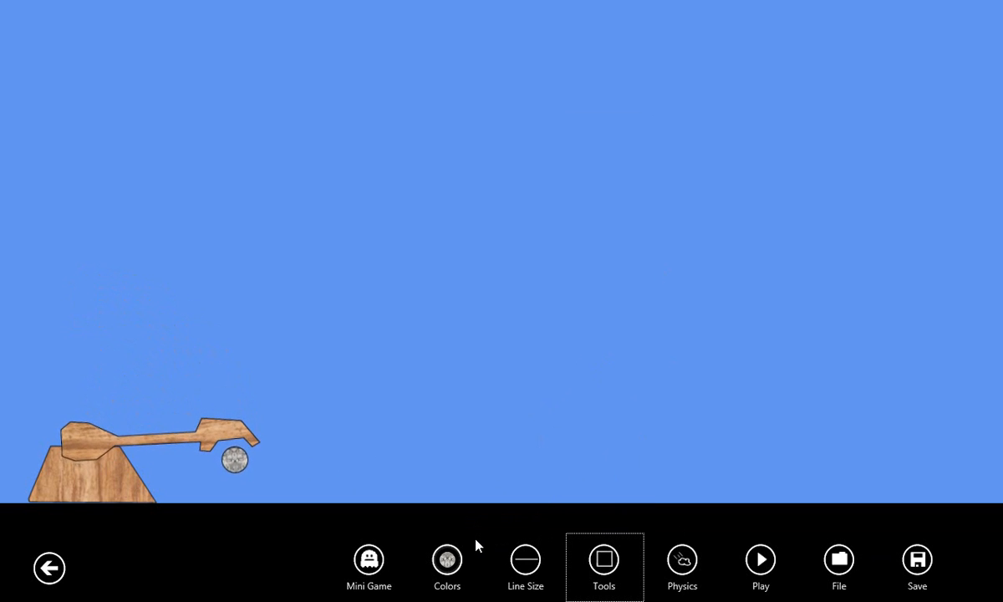
{"action": "left_click", "coordinate": [449, 566]}
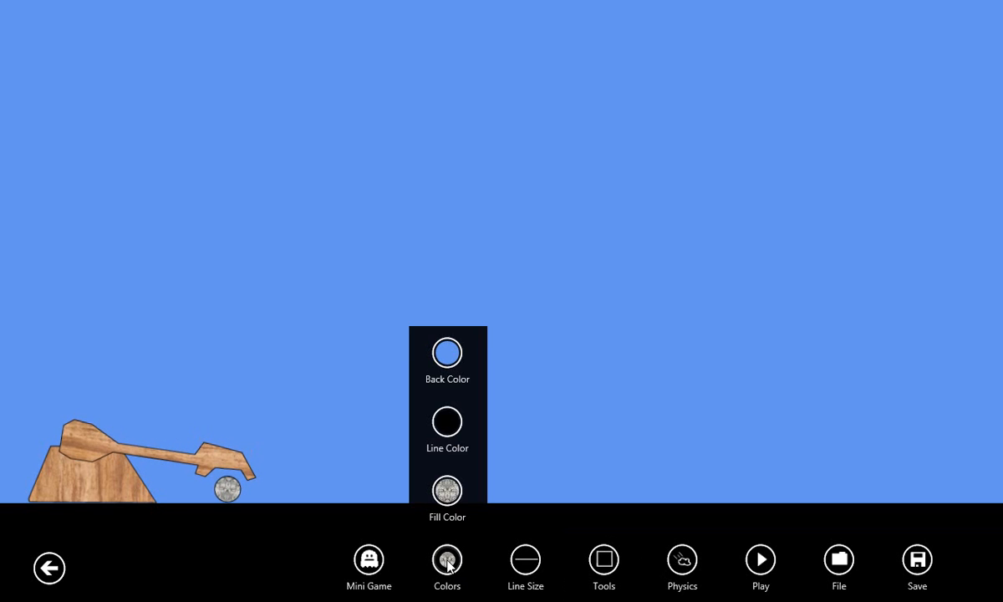
{"action": "left_click", "coordinate": [448, 493]}
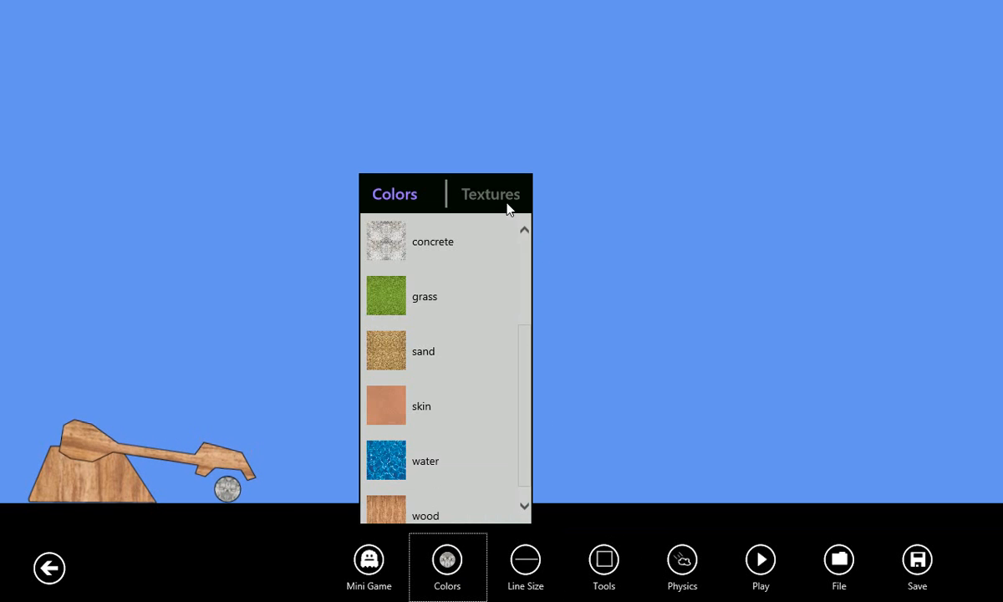
{"action": "left_click", "coordinate": [418, 498]}
{"action": "left_click_drag", "start_coordinate": [642, 390], "coordinate": [713, 448]}
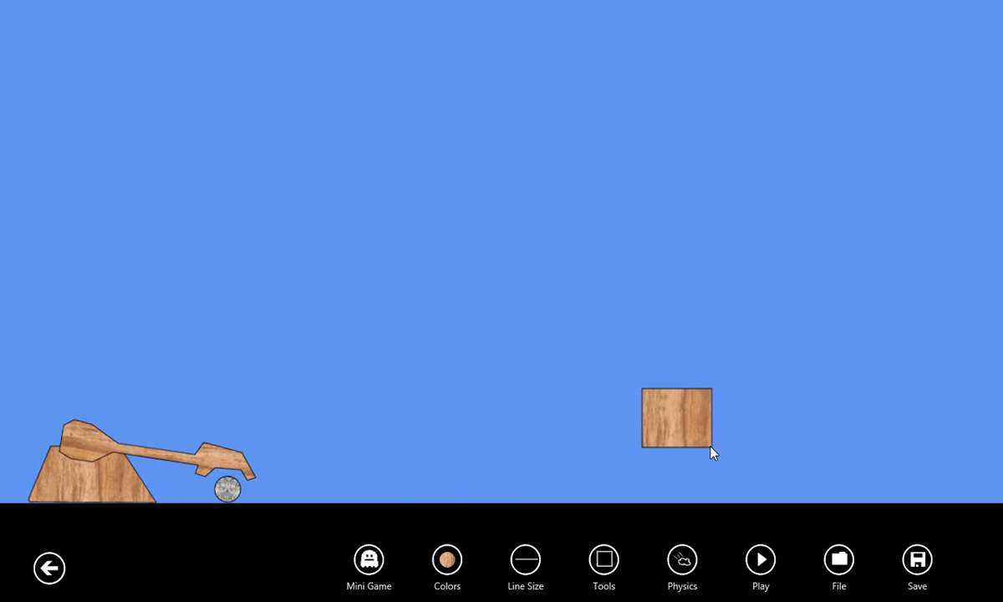
- Run the physics so the box drops to the ground, and stack four more wooden boxes of decreasing width on it
{"action": "left_click", "coordinate": [759, 560]}
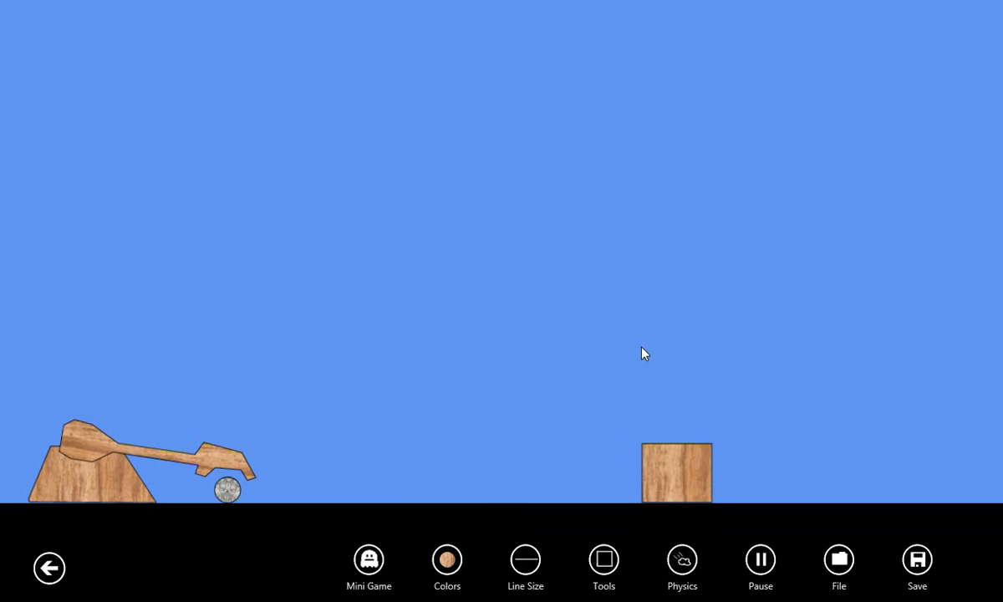
{"action": "left_click_drag", "start_coordinate": [688, 389], "coordinate": [705, 408]}
{"action": "left_click_drag", "start_coordinate": [657, 308], "coordinate": [706, 360]}
{"action": "left_click_drag", "start_coordinate": [660, 254], "coordinate": [693, 309]}
{"action": "left_click_drag", "start_coordinate": [679, 209], "coordinate": [683, 210]}
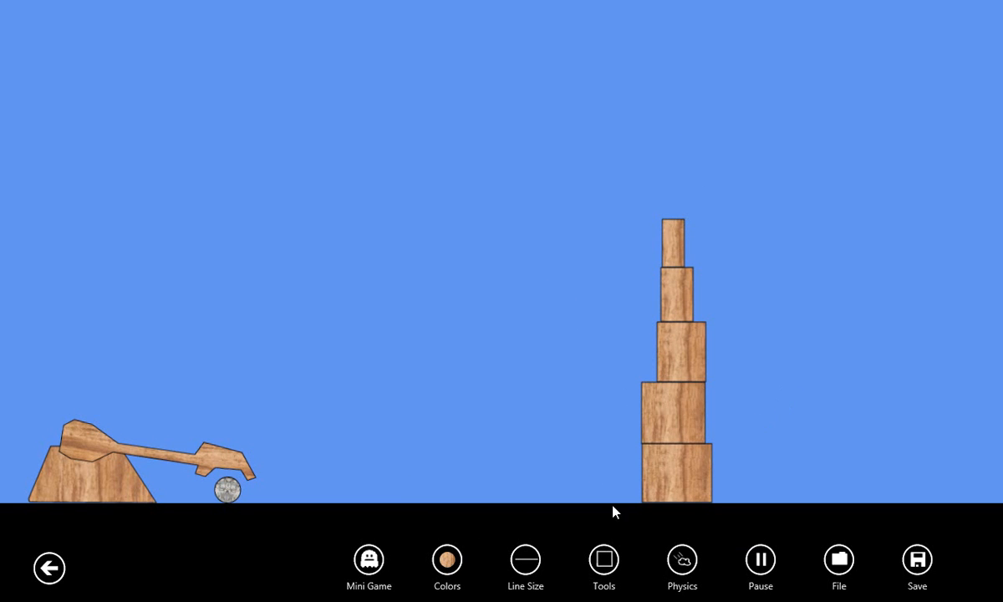
- Add a Collision Trigger to the mini game with all five stacked wooden boxes as the objects that fire it
{"action": "left_click", "coordinate": [374, 563]}
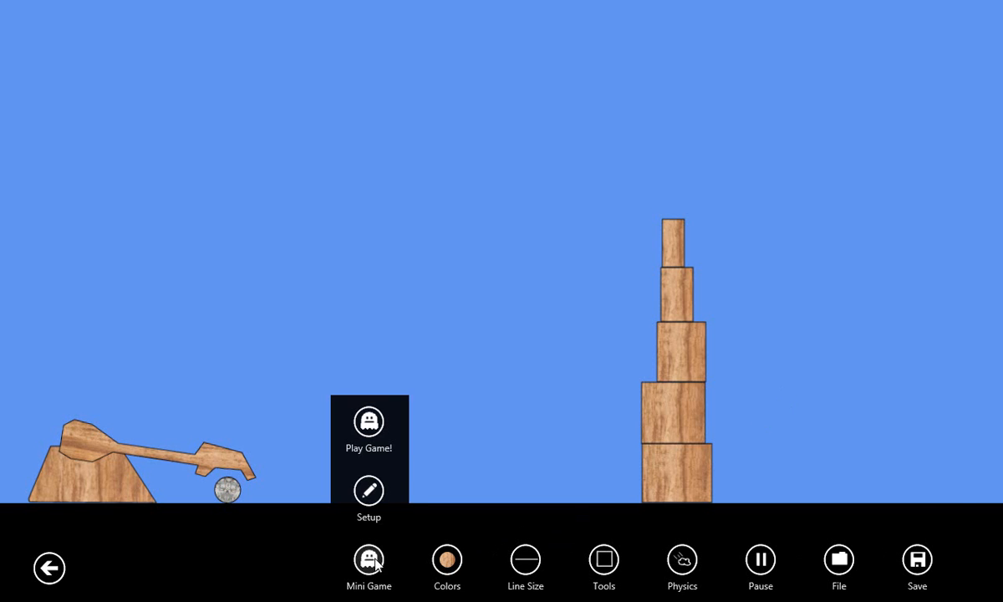
{"action": "left_click", "coordinate": [368, 493]}
{"action": "left_click", "coordinate": [494, 175]}
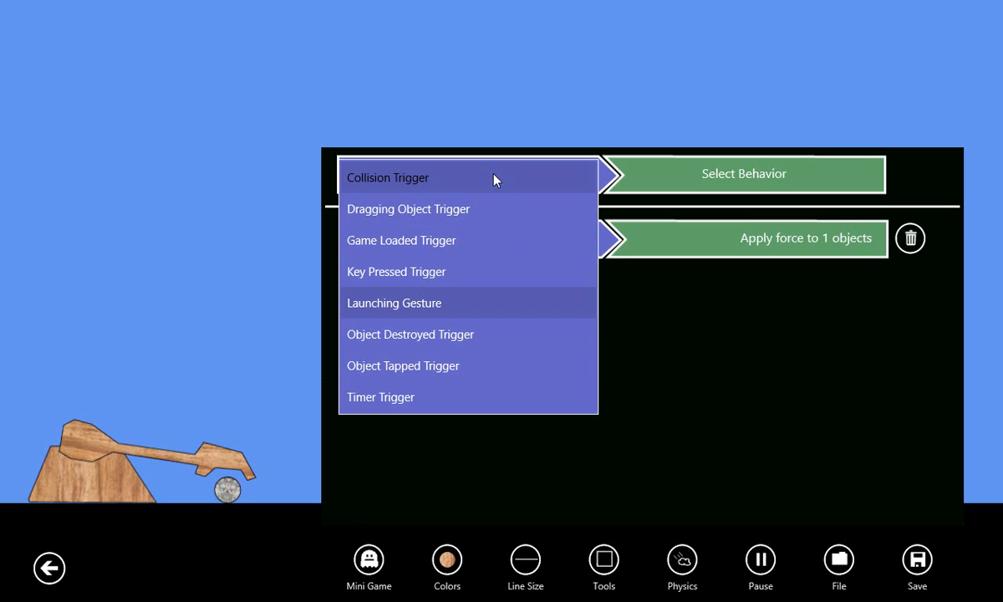
{"action": "left_click", "coordinate": [428, 187]}
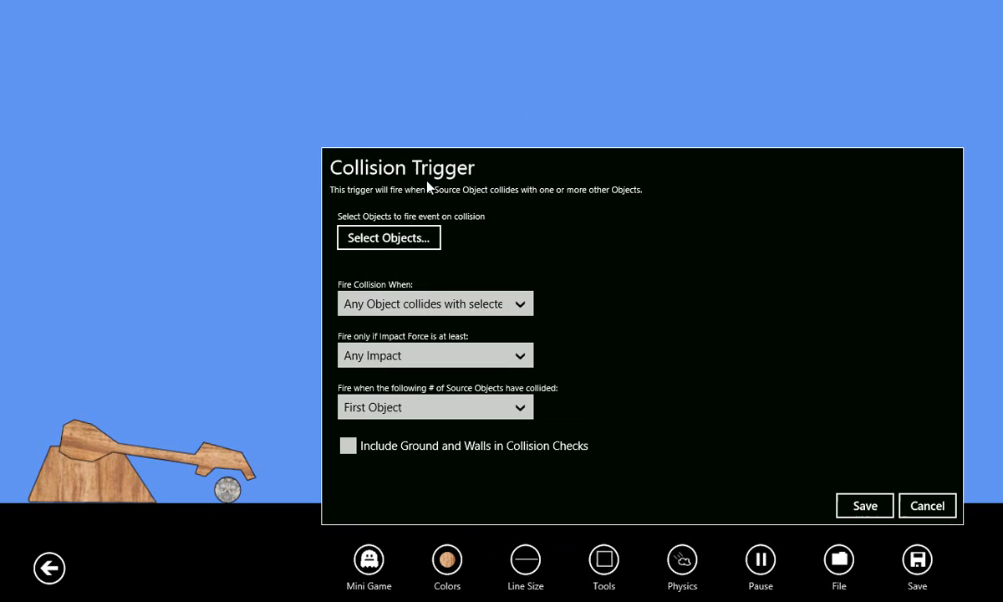
{"action": "left_click", "coordinate": [414, 241]}
{"action": "left_click", "coordinate": [677, 277]}
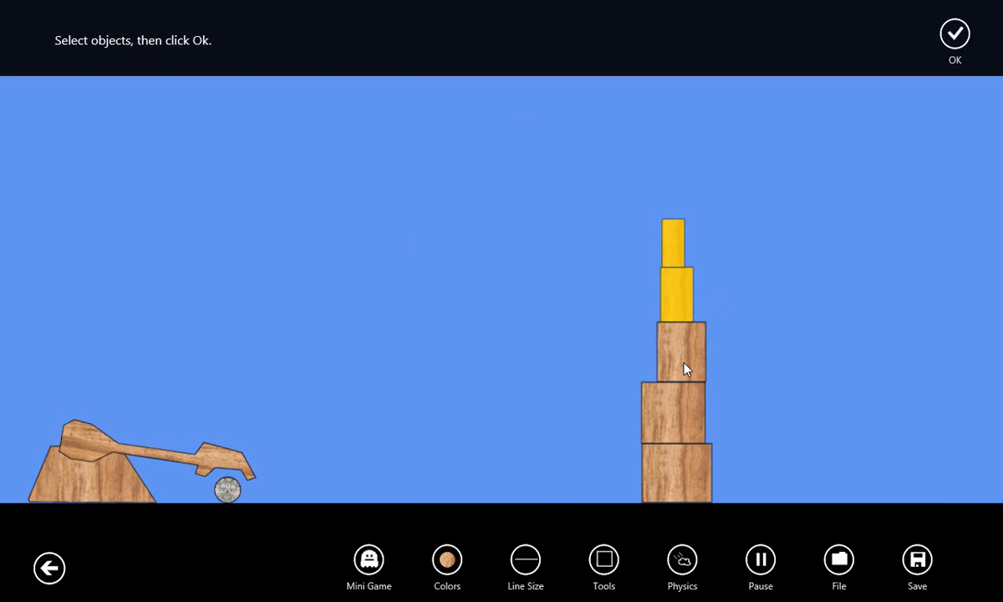
{"action": "left_click", "coordinate": [685, 365]}
{"action": "left_click", "coordinate": [672, 416]}
{"action": "left_click", "coordinate": [675, 472]}
{"action": "left_click", "coordinate": [953, 41]}
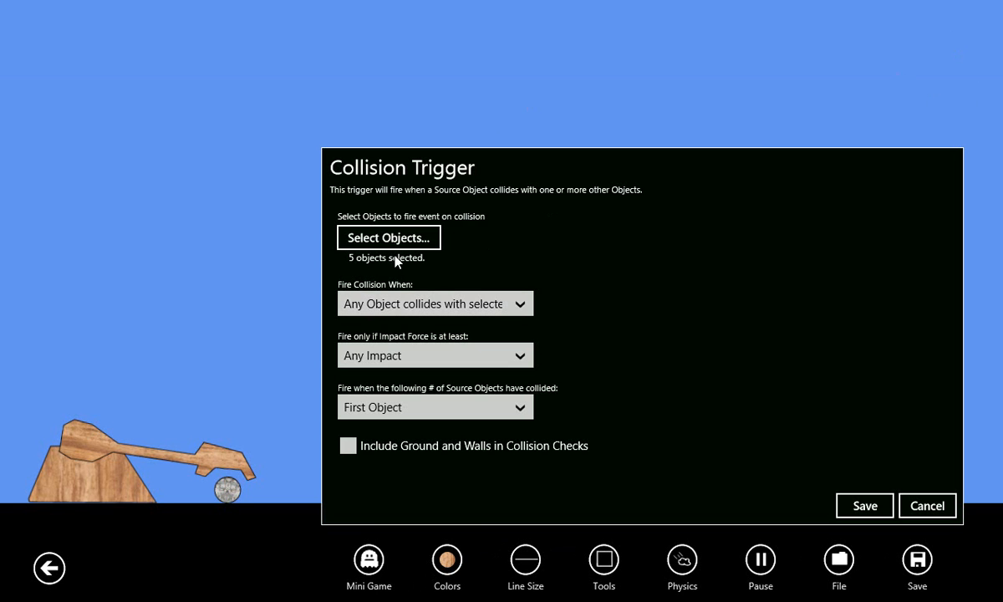
- Choose the minimum impact force for the collision and save the trigger
{"action": "left_click", "coordinate": [353, 366]}
{"action": "left_click", "coordinate": [380, 330]}
{"action": "left_click", "coordinate": [856, 510]}
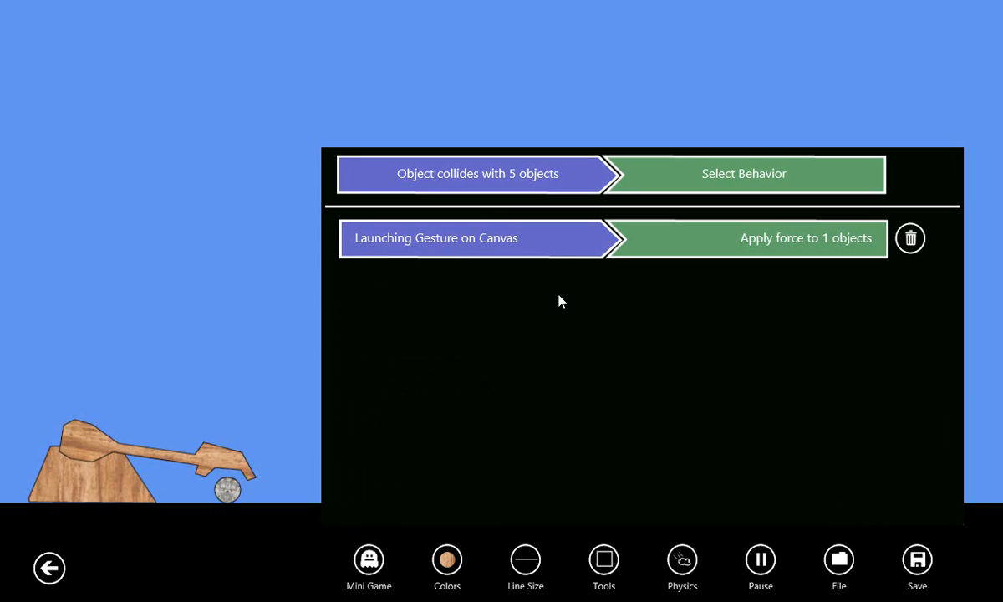
- Pair the collision trigger with a Destroy Object behavior on the trigger target, using the Fragments destroy effect
{"action": "left_click", "coordinate": [733, 177]}
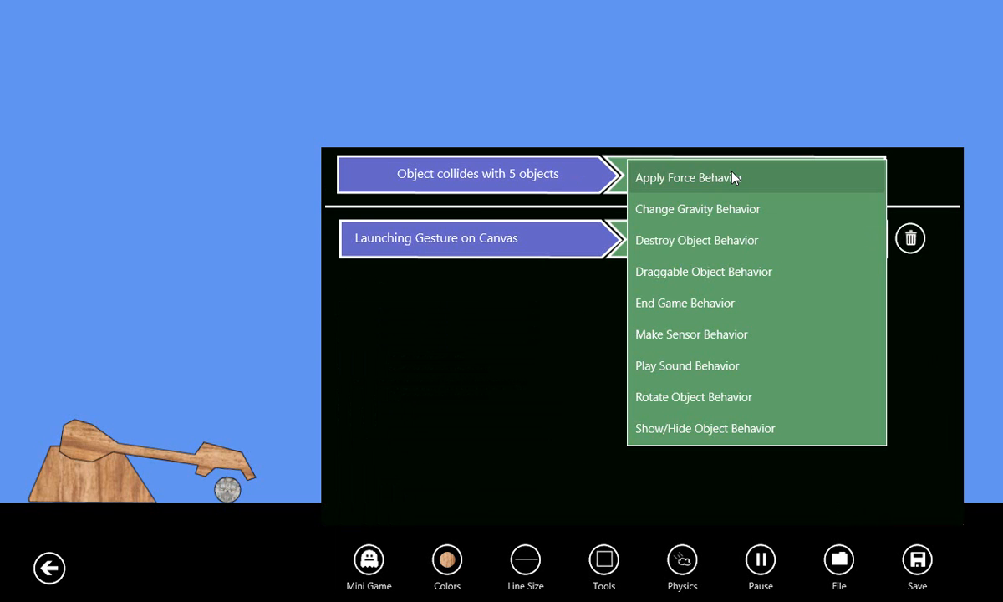
{"action": "left_click", "coordinate": [686, 245]}
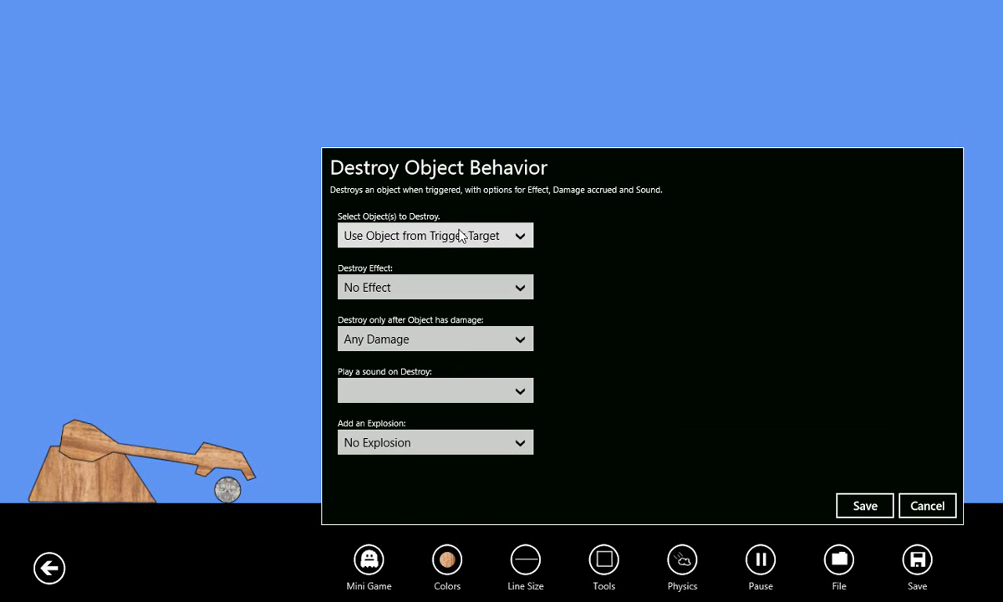
{"action": "left_click", "coordinate": [398, 288]}
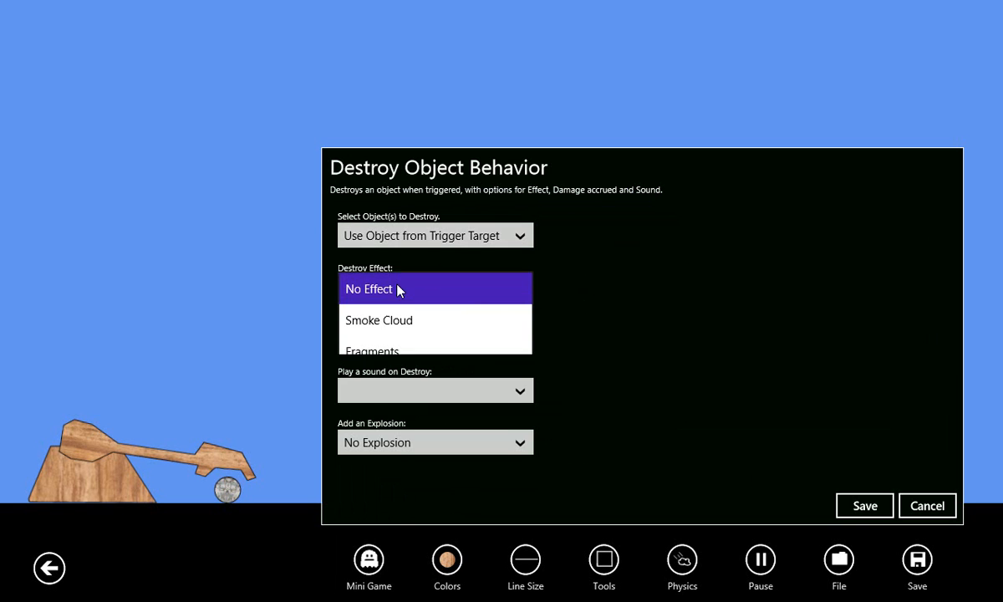
{"action": "left_click", "coordinate": [386, 354]}
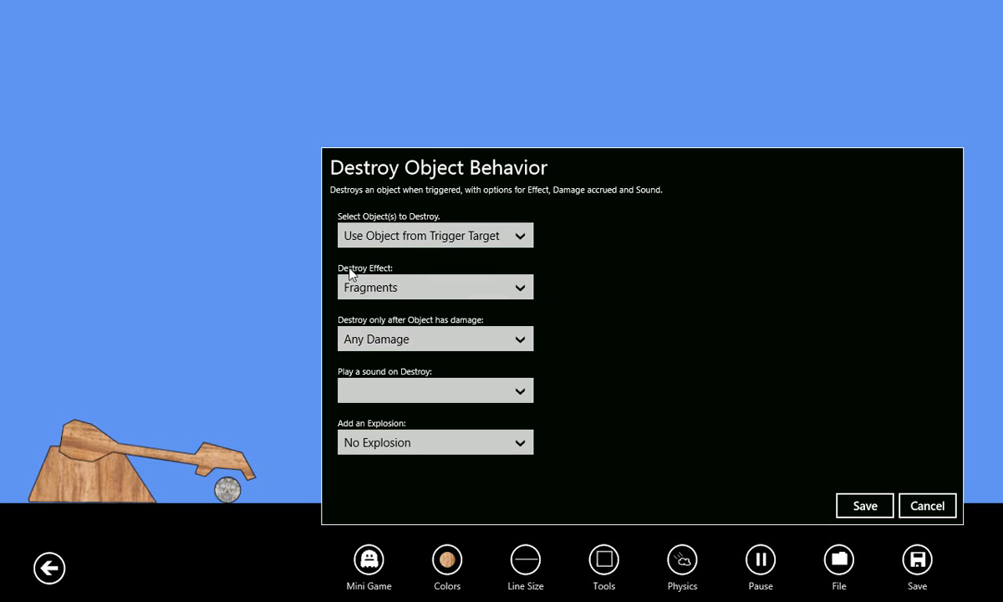
- Require 1 damage before an object is destroyed, play the glass sound on destroy, and save the behavior
{"action": "left_click", "coordinate": [453, 339]}
{"action": "left_click", "coordinate": [426, 349]}
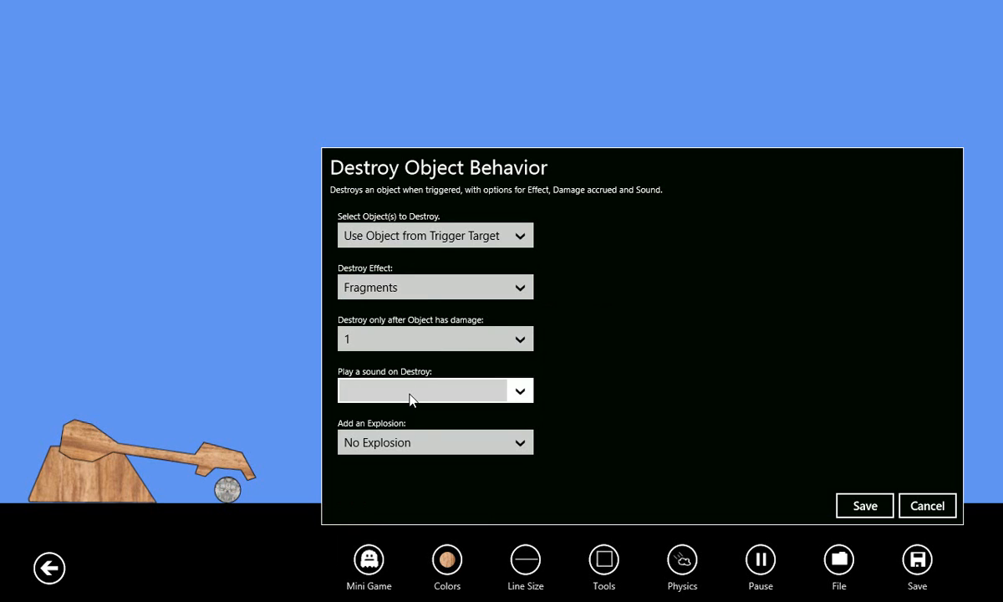
{"action": "left_click", "coordinate": [409, 400]}
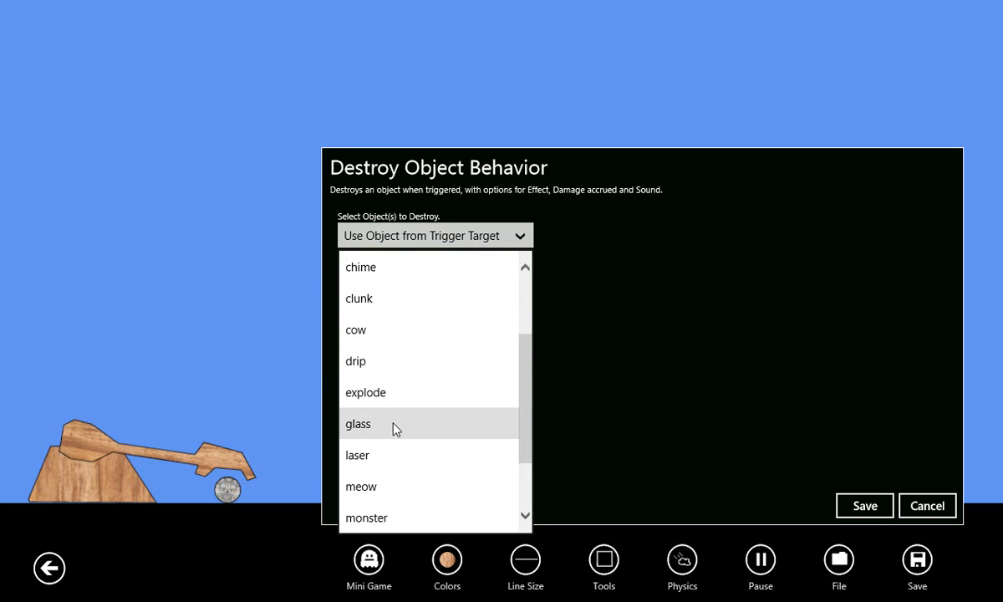
{"action": "left_click", "coordinate": [393, 423]}
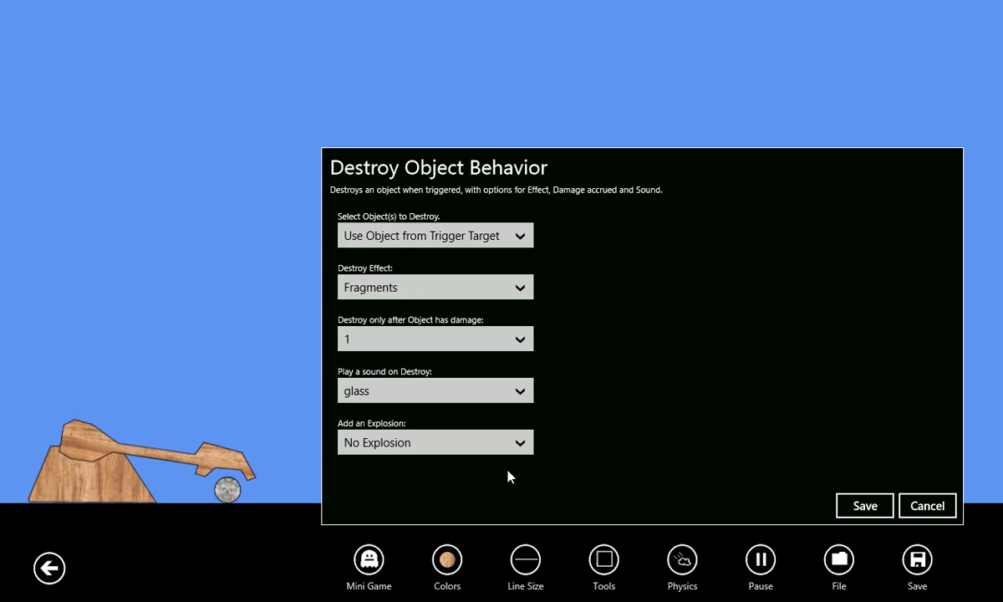
{"action": "left_click", "coordinate": [851, 506]}
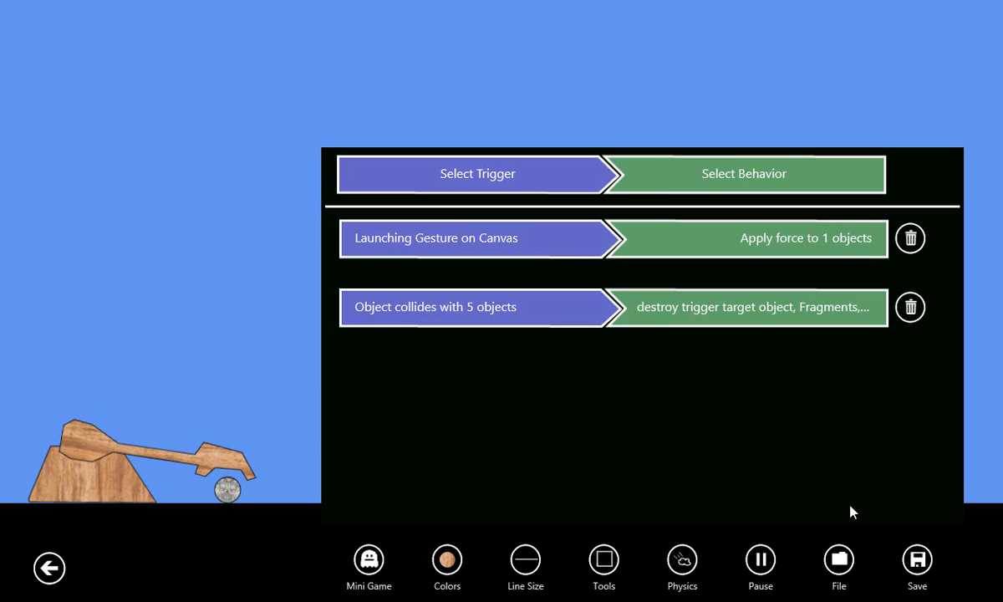
{"action": "left_click", "coordinate": [306, 372]}
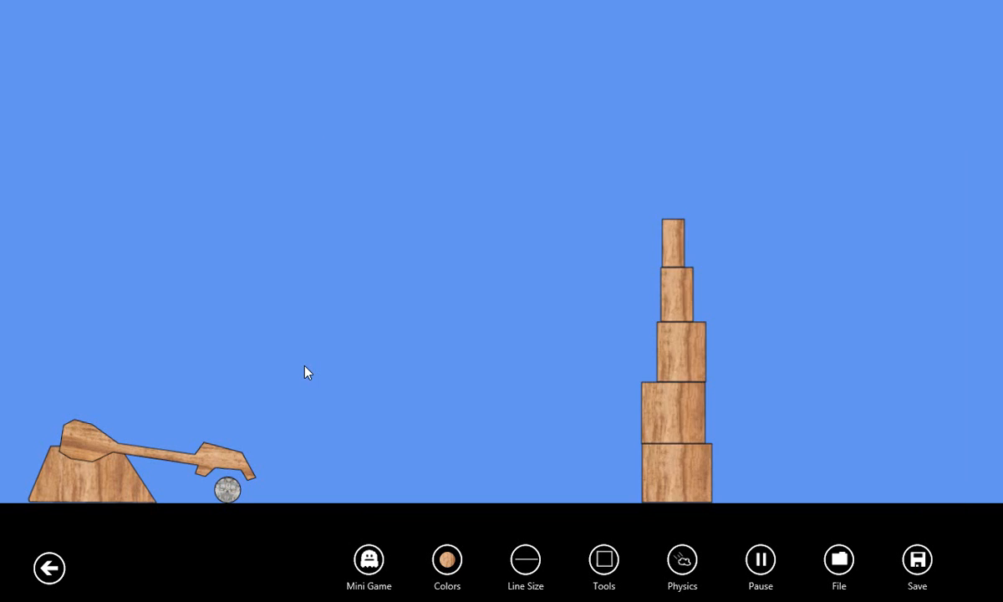
- Play the mini game with the wooden box tower as the target
{"action": "left_click", "coordinate": [369, 559]}
{"action": "left_click", "coordinate": [370, 419]}
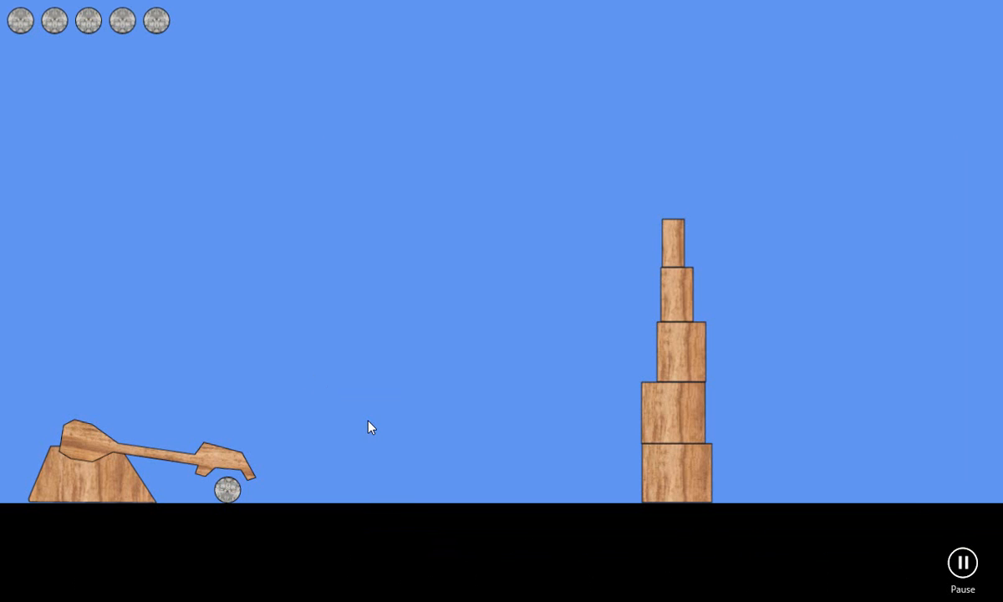